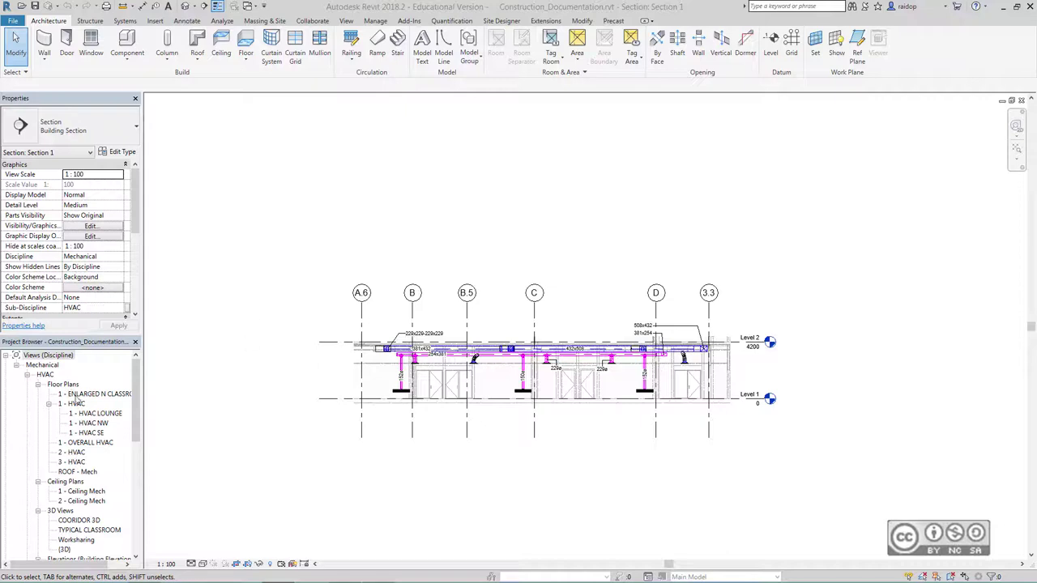
# - Open the 1 - HVAC NW and 1 - HVAC SE floor plans, then the TYPICAL CLASSROOM 3D view
pyautogui.click(90, 423)
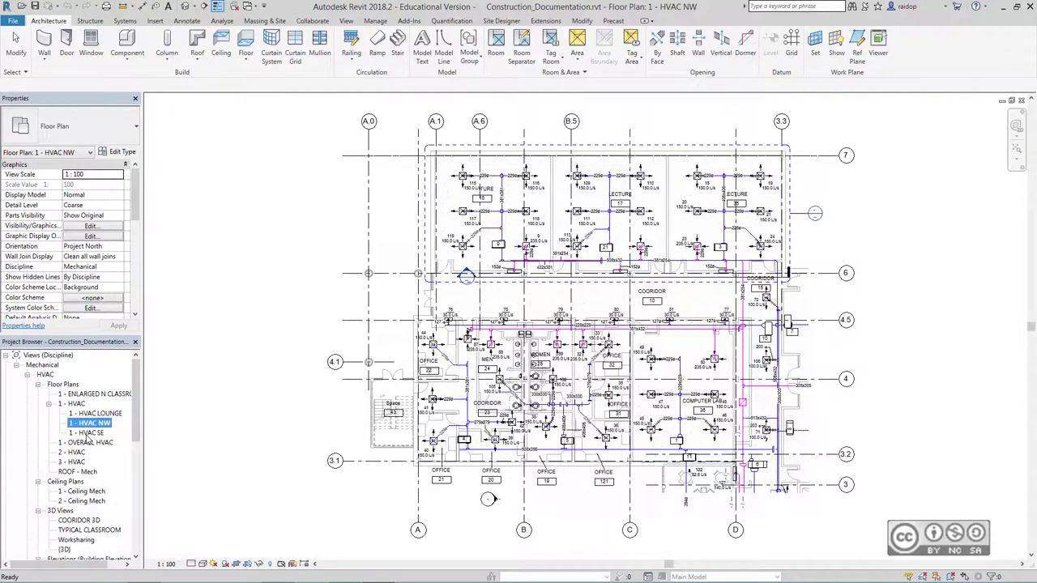
pyautogui.click(87, 432)
pyautogui.scroll(-2, 81, 445)
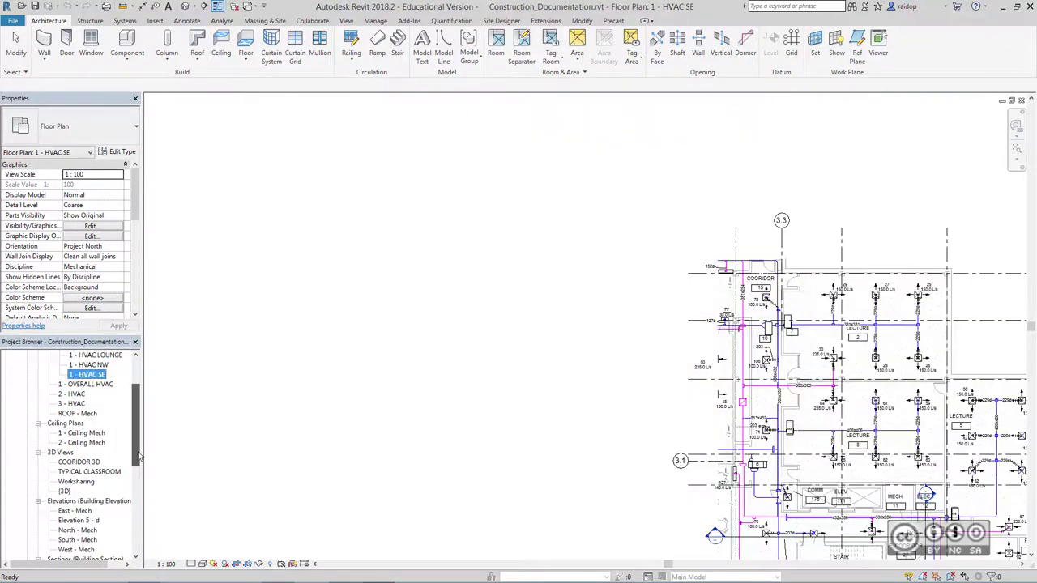
pyautogui.doubleClick(86, 472)
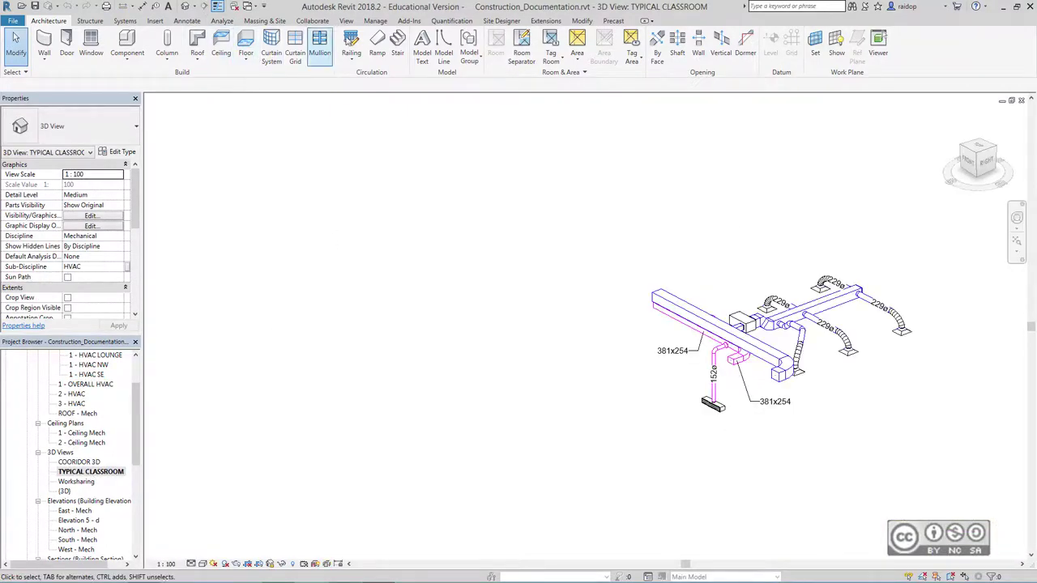
# - Tile all open views side by side and fit each to its contents with ZA
pyautogui.click(346, 20)
pyautogui.click(883, 62)
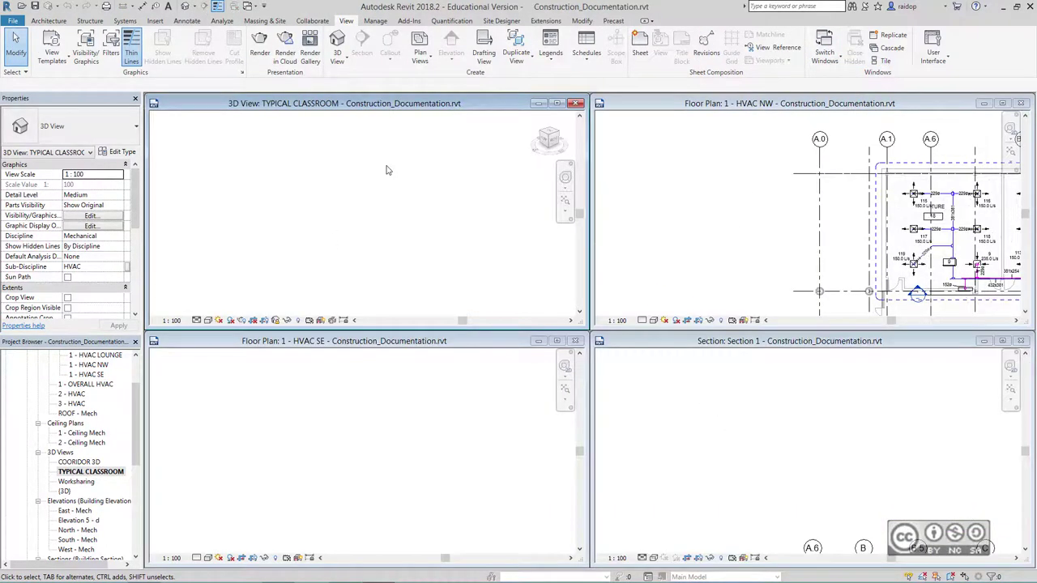
pyautogui.press('z')
pyautogui.press('a')
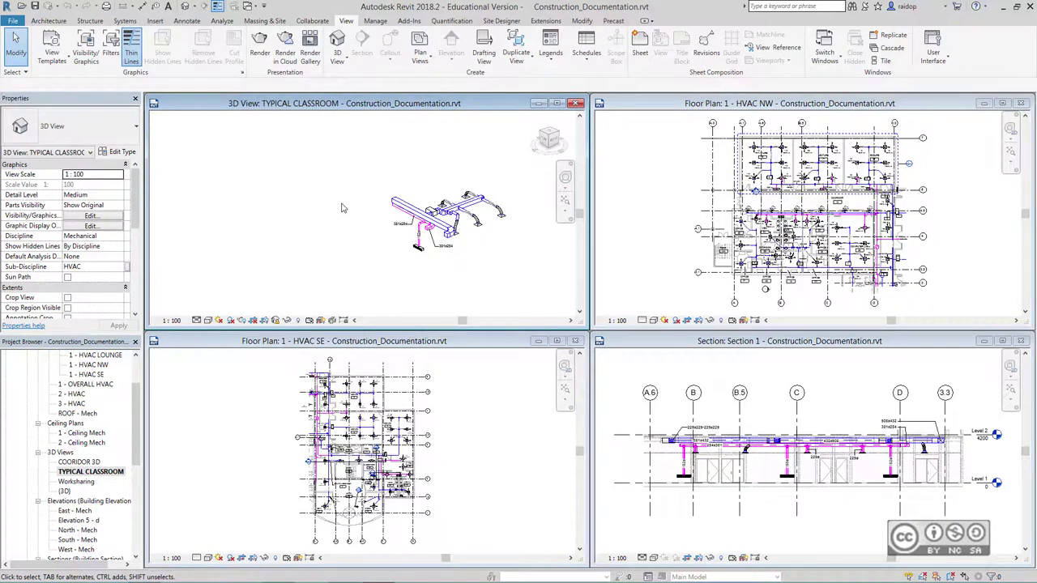
# - Zoom the NW plan to the Office, Men and Women rooms, then zoom into Section 1
pyautogui.click(666, 105)
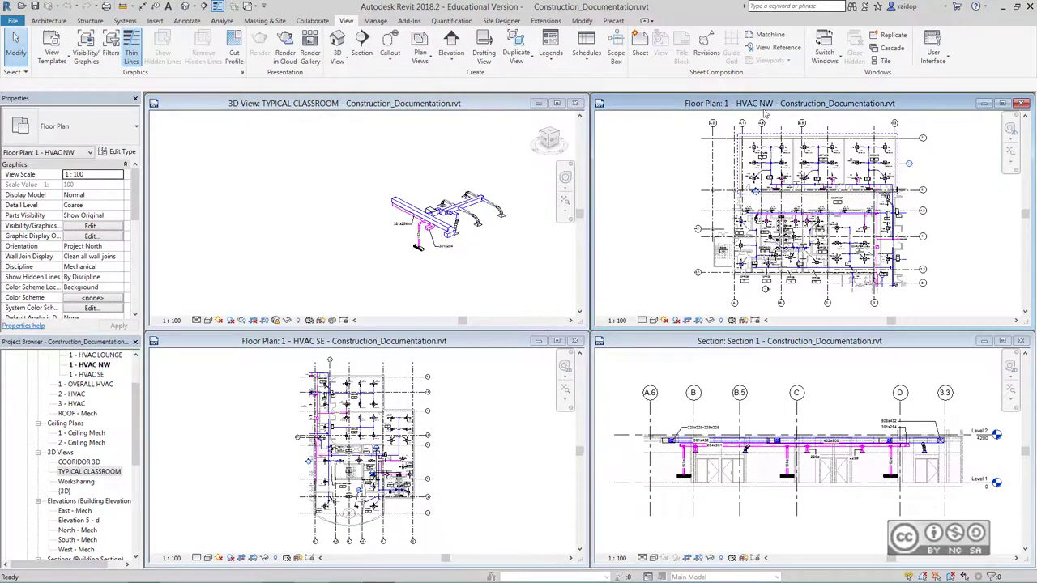
pyautogui.scroll(2, 777, 138)
pyautogui.scroll(2, 790, 148)
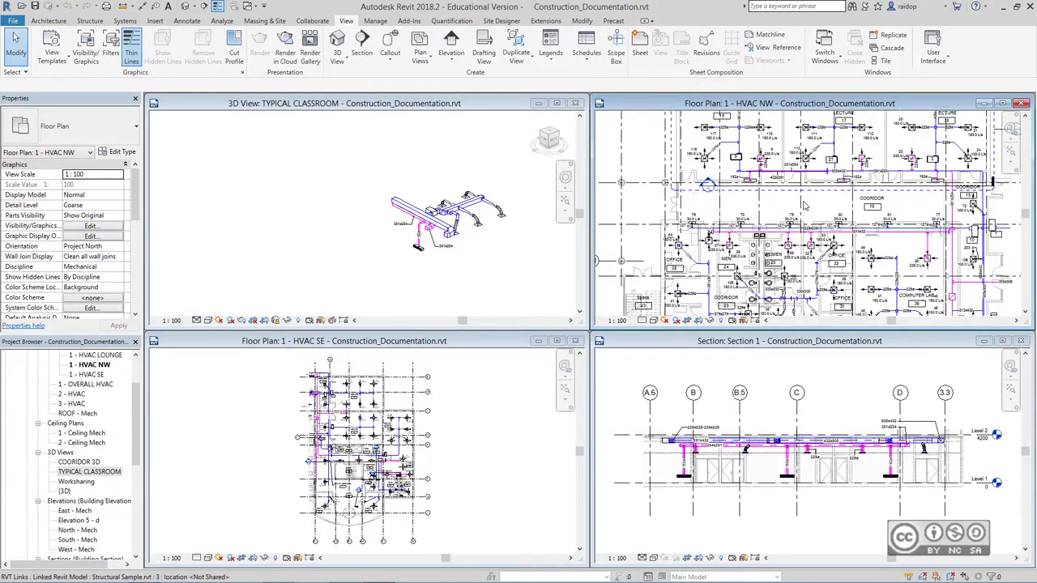
pyautogui.scroll(2, 791, 149)
pyautogui.scroll(2, 791, 149)
pyautogui.moveTo(792, 149)
pyautogui.mouseDown(button='middle')
pyautogui.moveTo(643, 166)
pyautogui.moveTo(662, 192)
pyautogui.mouseUp(button='middle')
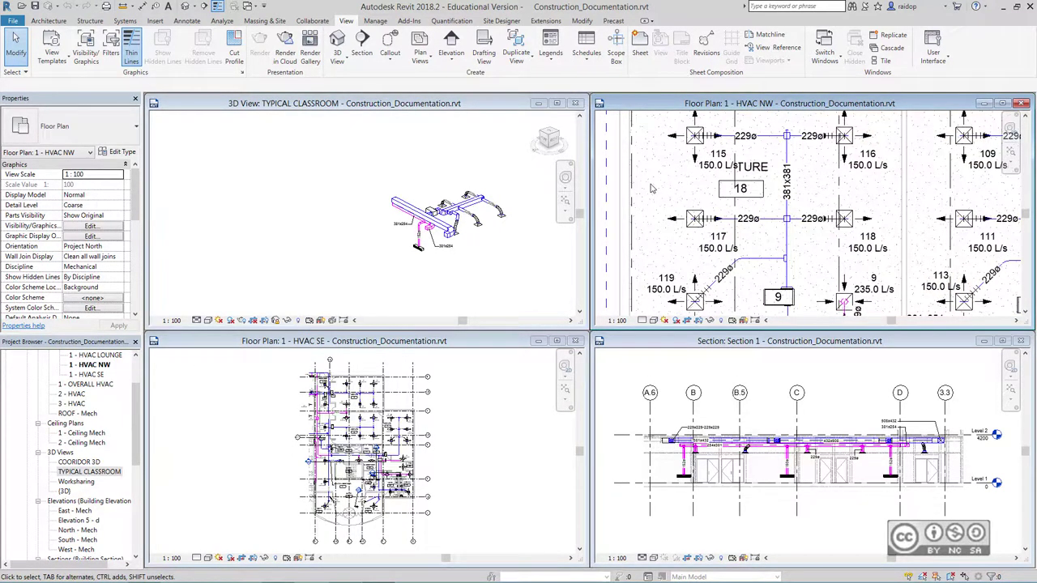
pyautogui.moveTo(650, 189); pyautogui.dragTo(689, 268, button='middle')
pyautogui.click(723, 344)
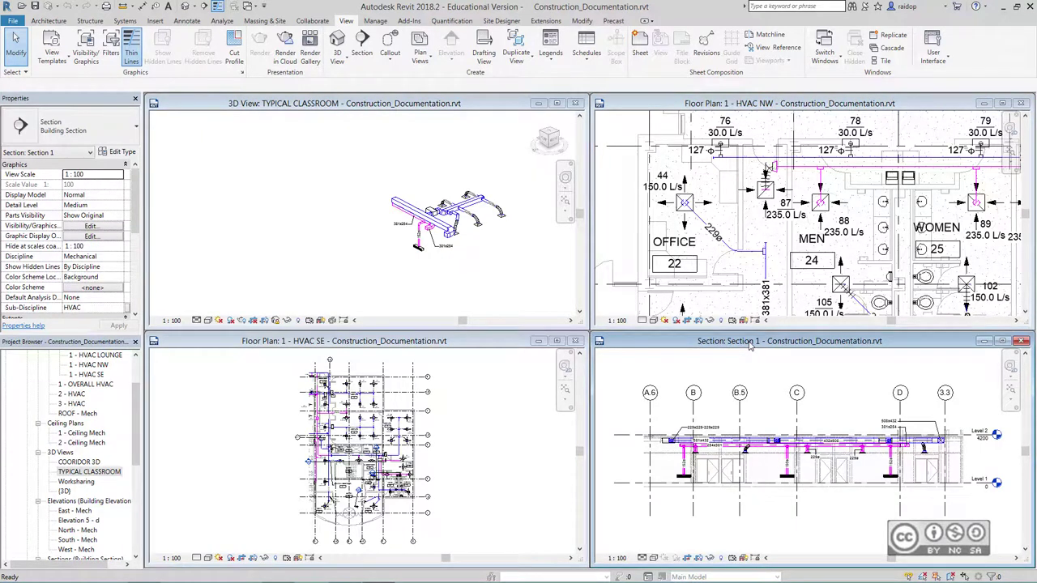
pyautogui.scroll(2, 662, 465)
pyautogui.scroll(2, 662, 465)
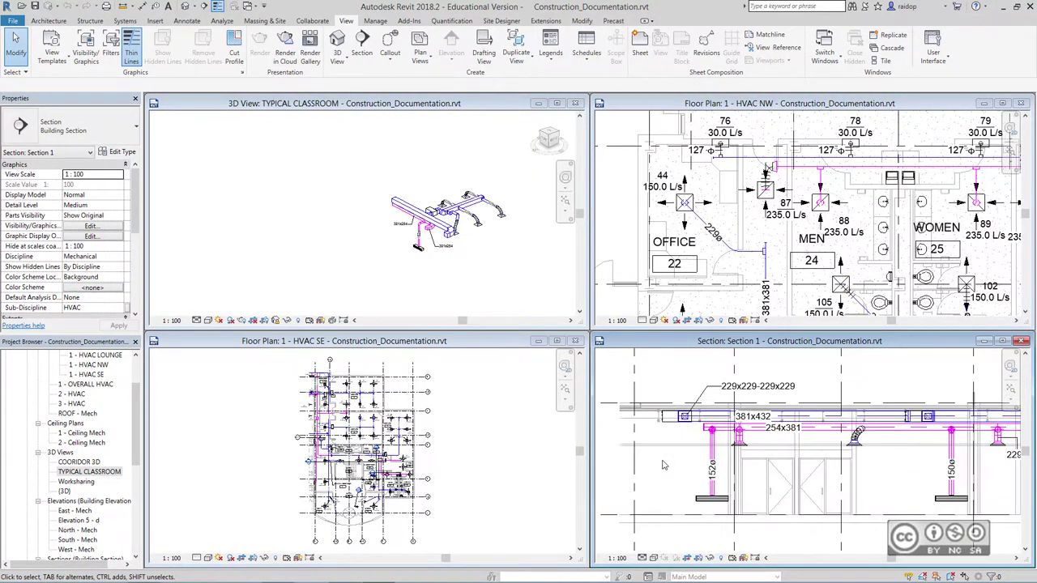
pyautogui.scroll(1, 663, 464)
# - Tag the return diffuser (229ø-229ø) and the flex duct (229 Φ) in Section 1 by category
pyautogui.click(186, 21)
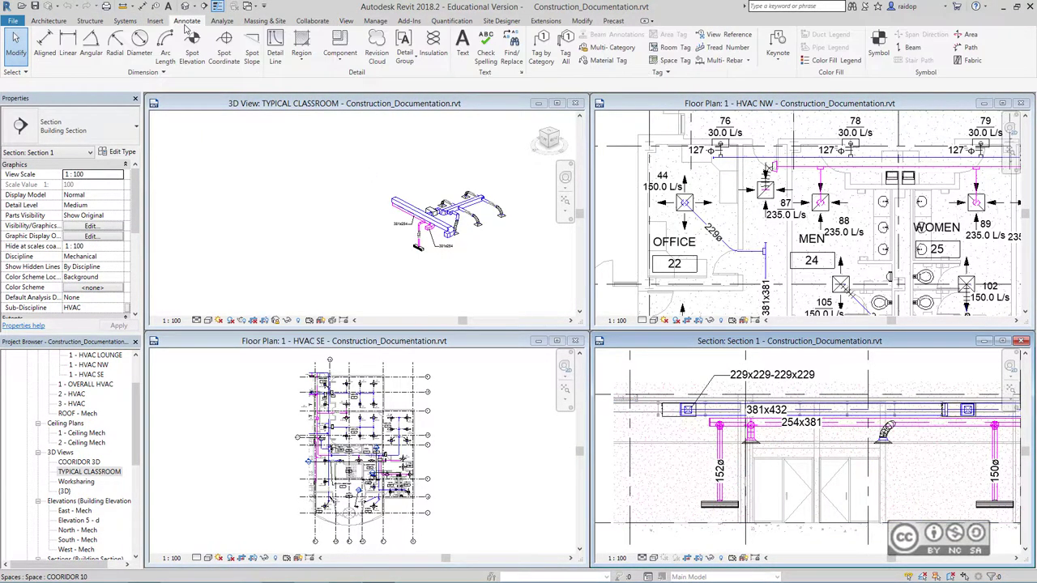
pyautogui.click(541, 53)
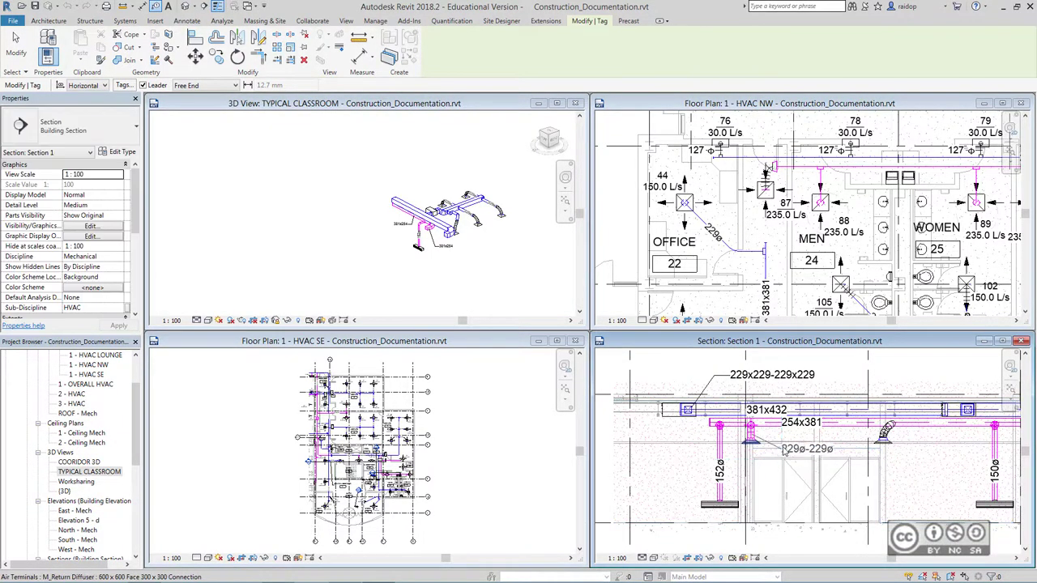
pyautogui.click(783, 452)
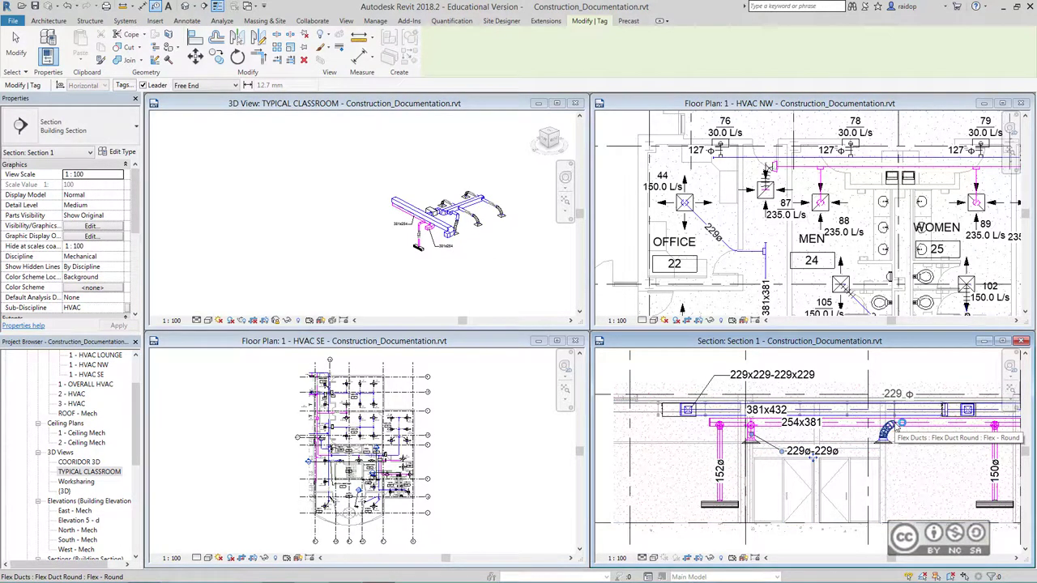
pyautogui.click(889, 431)
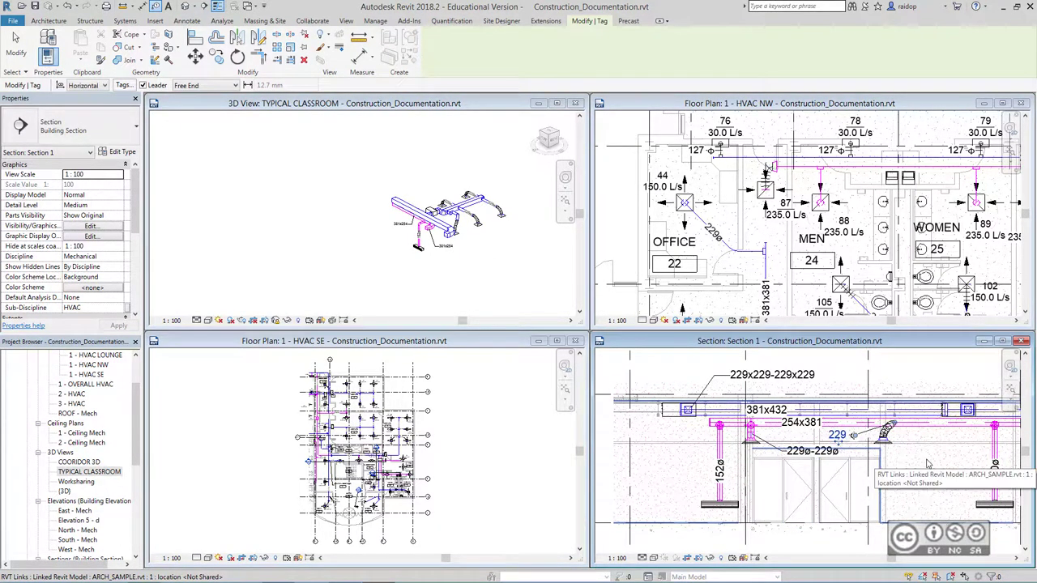
pyautogui.press('Escape')
# - Zoom into Section 1 and select the flex duct
pyautogui.scroll(2, 915, 461)
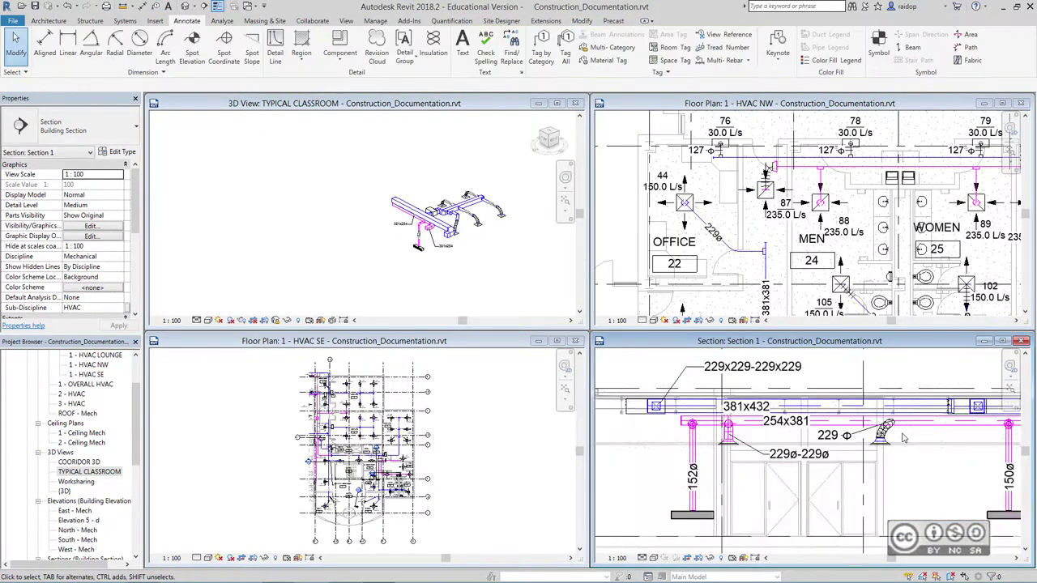
pyautogui.scroll(1, 899, 450)
pyautogui.scroll(1, 882, 442)
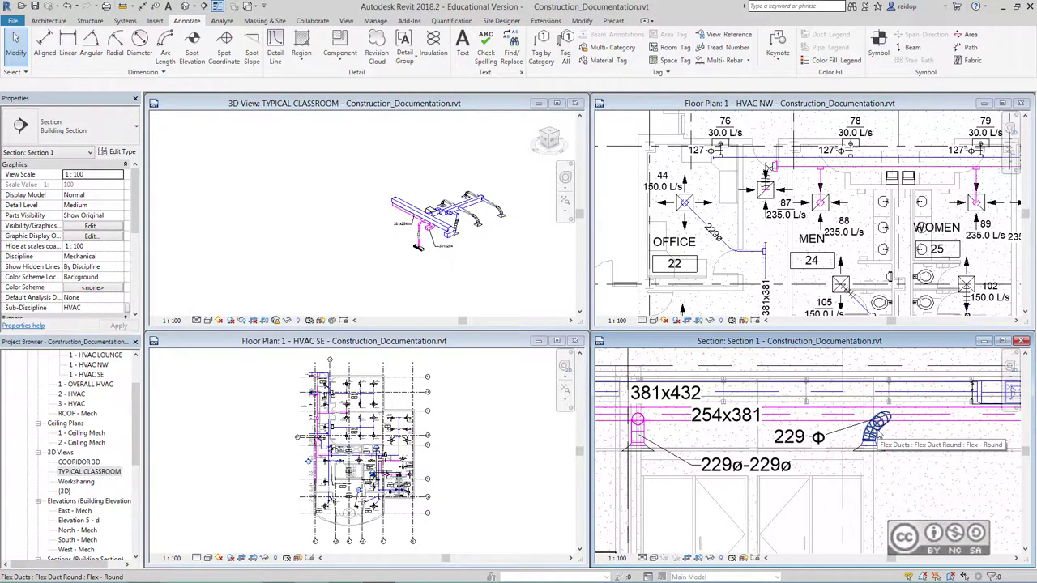
pyautogui.click(875, 435)
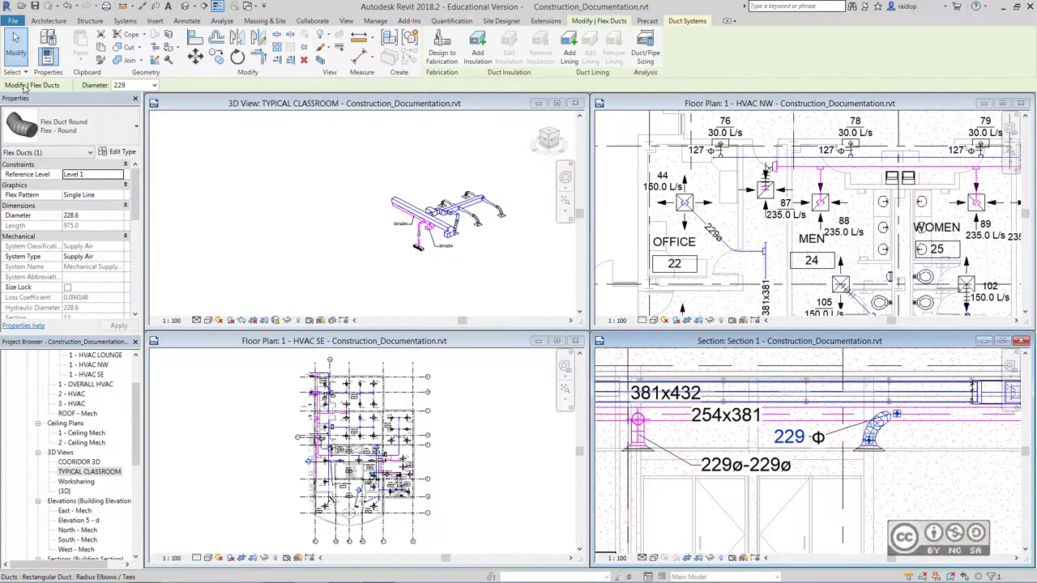
# - Change the flex duct diameter to 152 from the options bar list
pyautogui.click(154, 85)
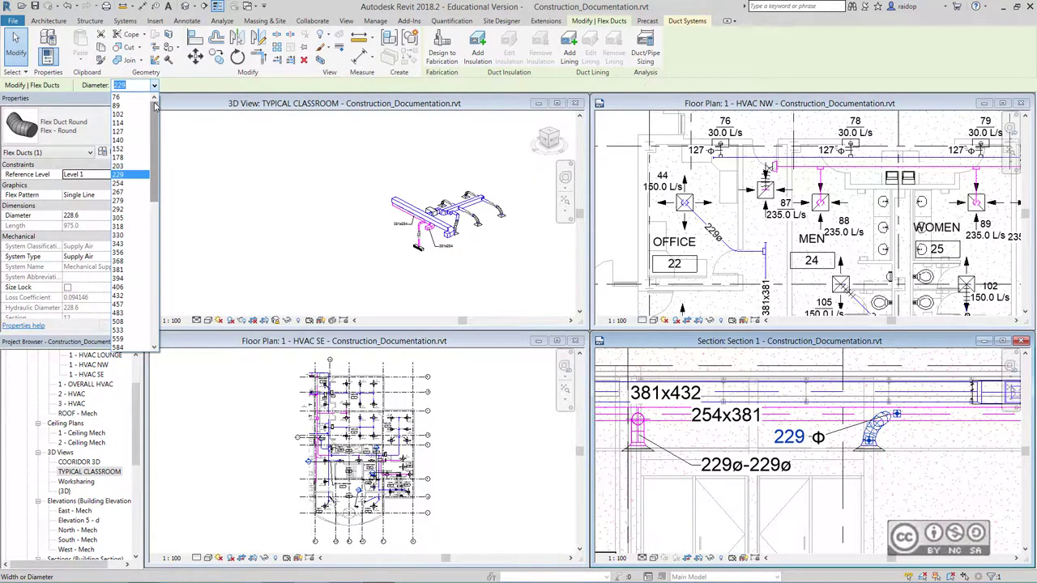
pyautogui.click(122, 149)
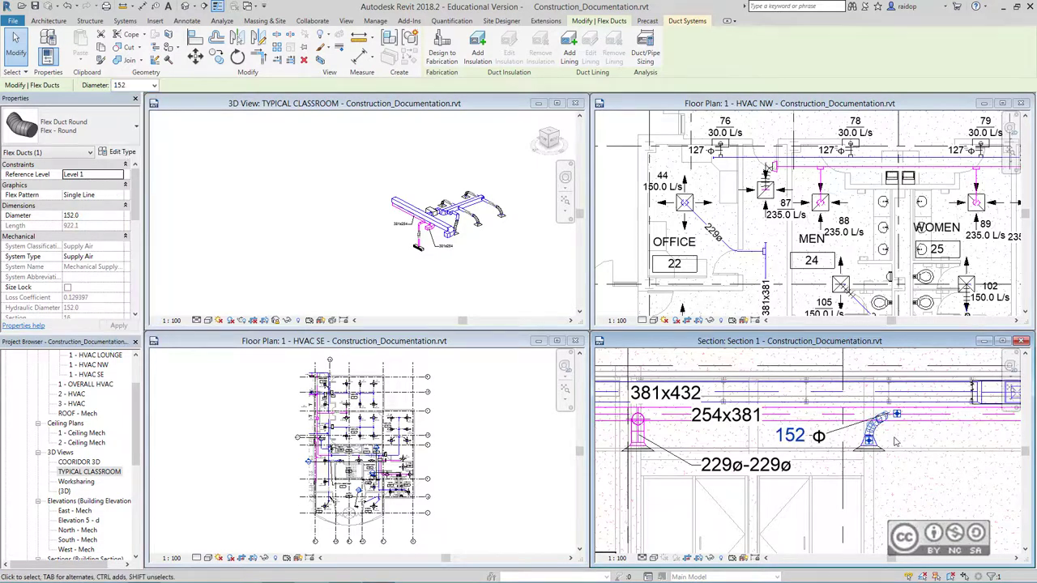
# - In the 3D view, tag the two main ducts with their 508x432 and 406x406 sizes
pyautogui.press('Escape')
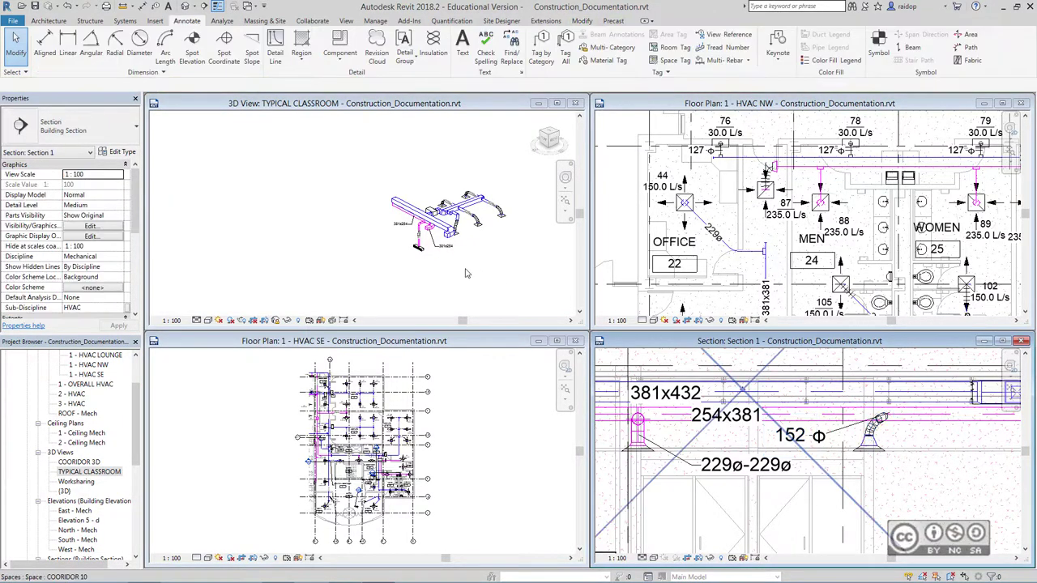
pyautogui.moveTo(509, 232); pyautogui.dragTo(413, 232, button='middle')
pyautogui.scroll(5, 412, 233)
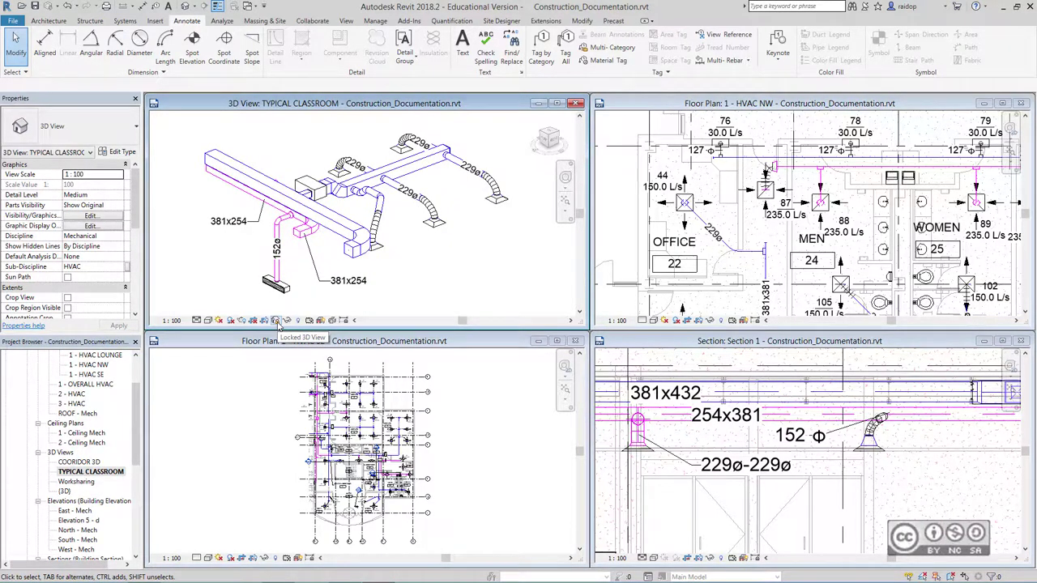
pyautogui.click(545, 58)
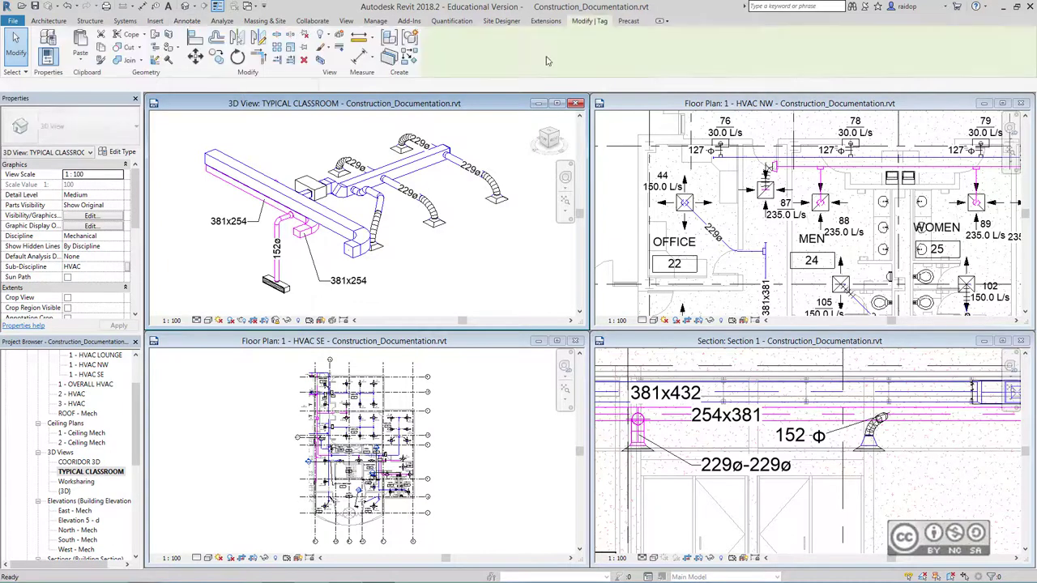
pyautogui.click(248, 175)
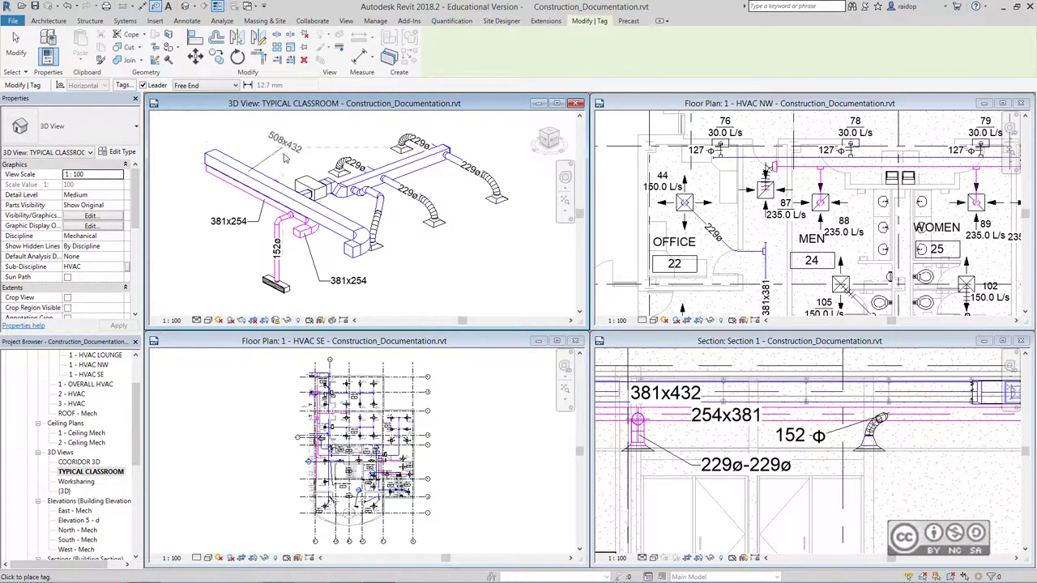
pyautogui.click(441, 178)
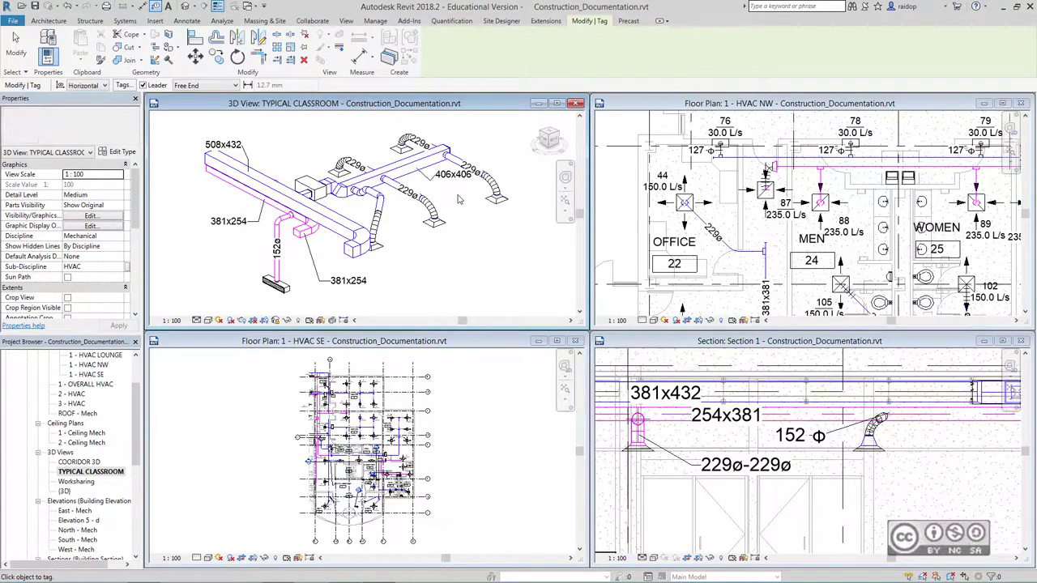
pyautogui.press('Escape')
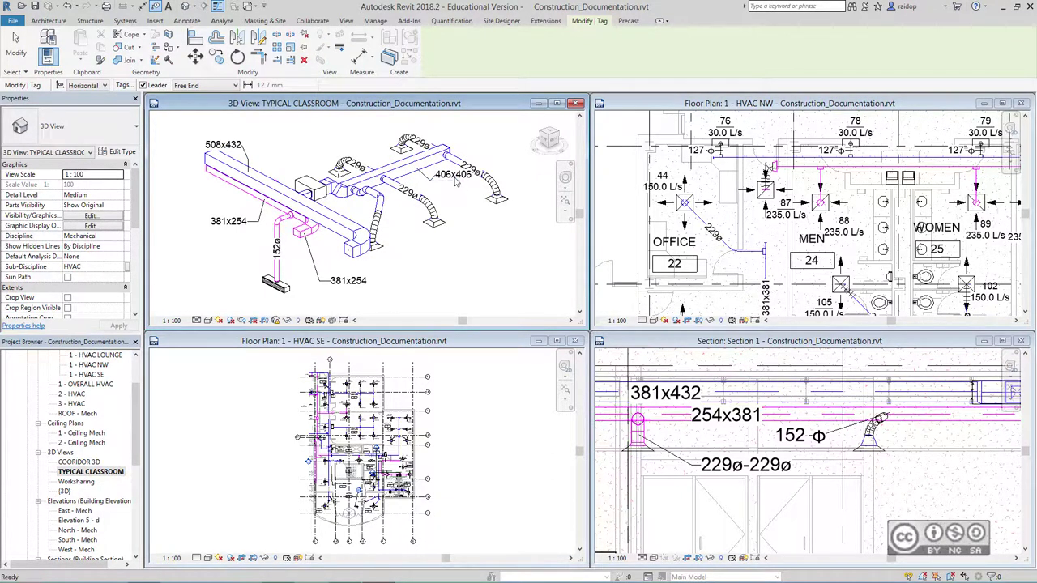
# - Move the 406x406 tag down below its duct
pyautogui.click(437, 178)
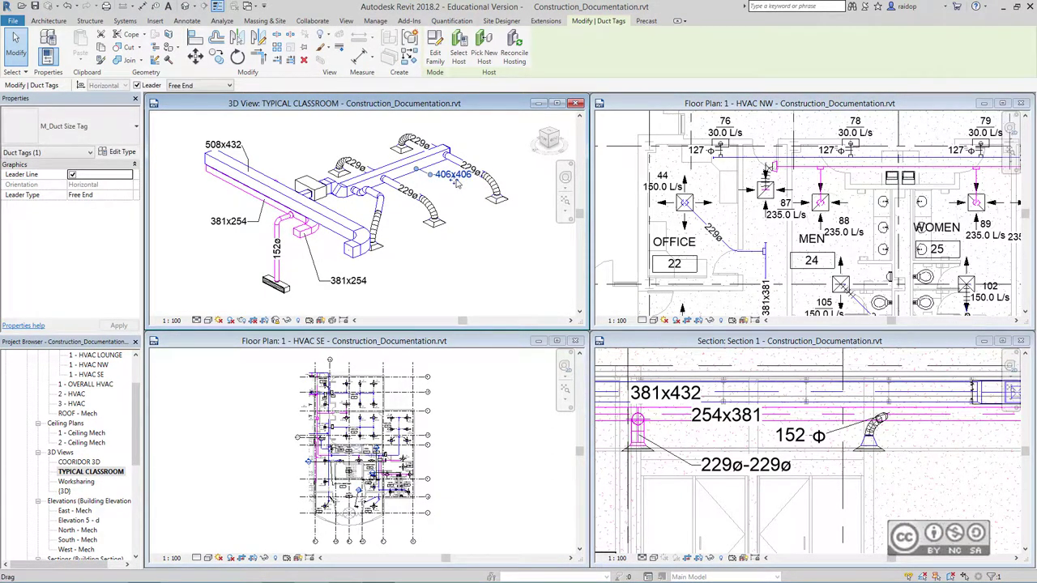
pyautogui.moveTo(453, 174); pyautogui.dragTo(445, 182)
pyautogui.click(469, 228)
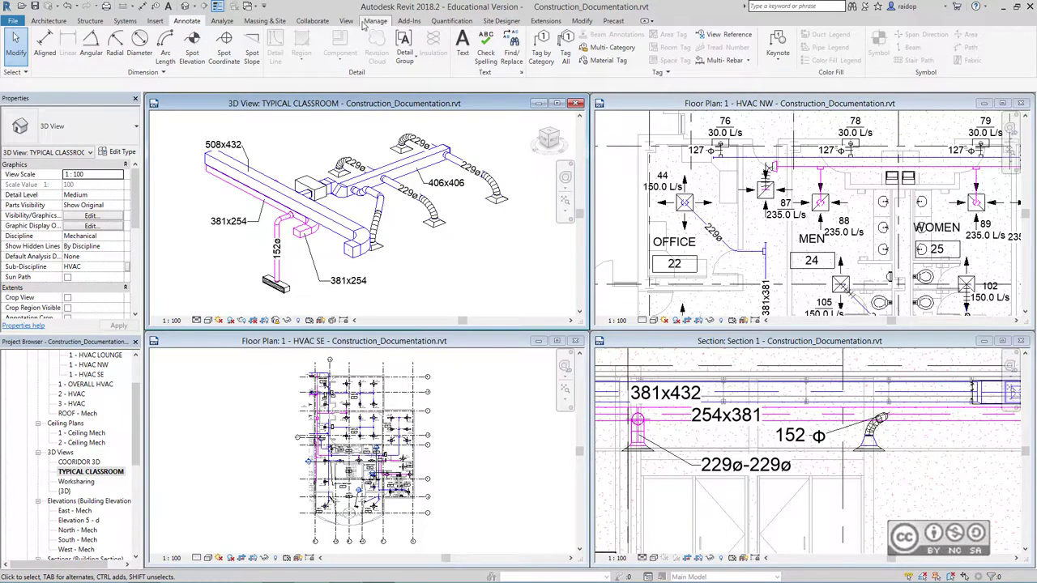
# - Create new sheets from placeholders M101 through M104
pyautogui.click(346, 20)
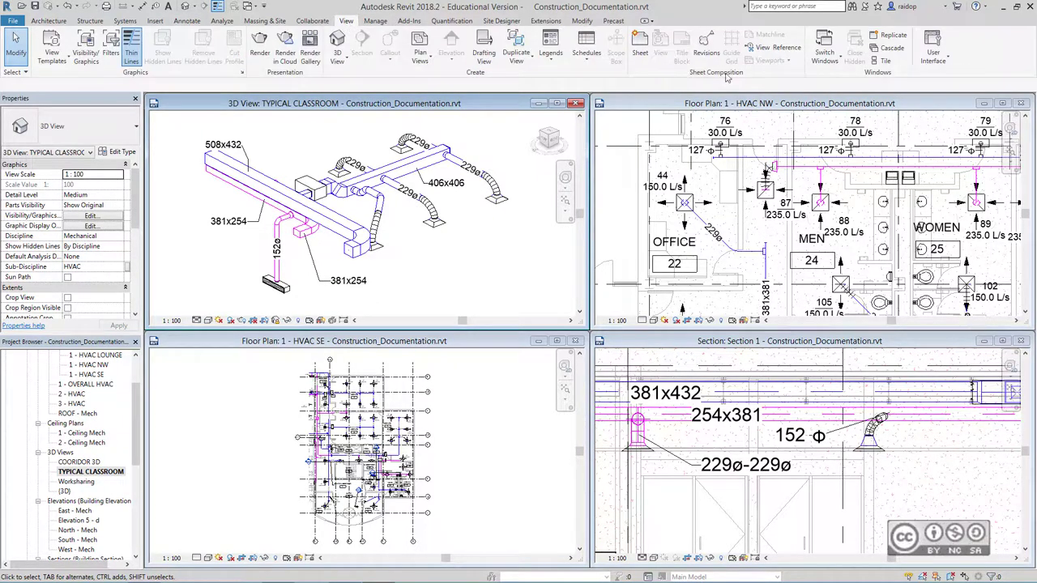
pyautogui.click(639, 45)
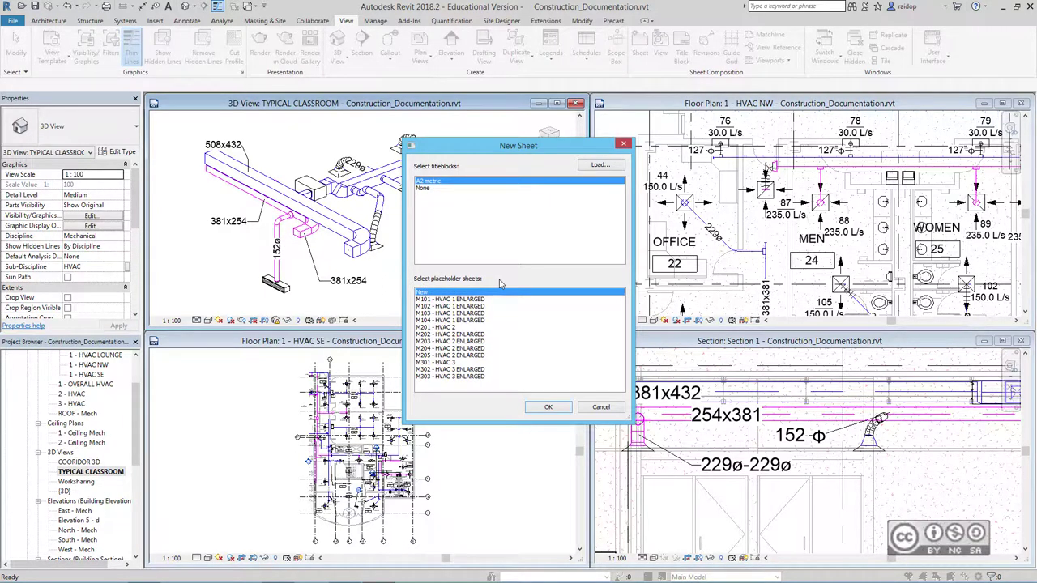
pyautogui.click(470, 300)
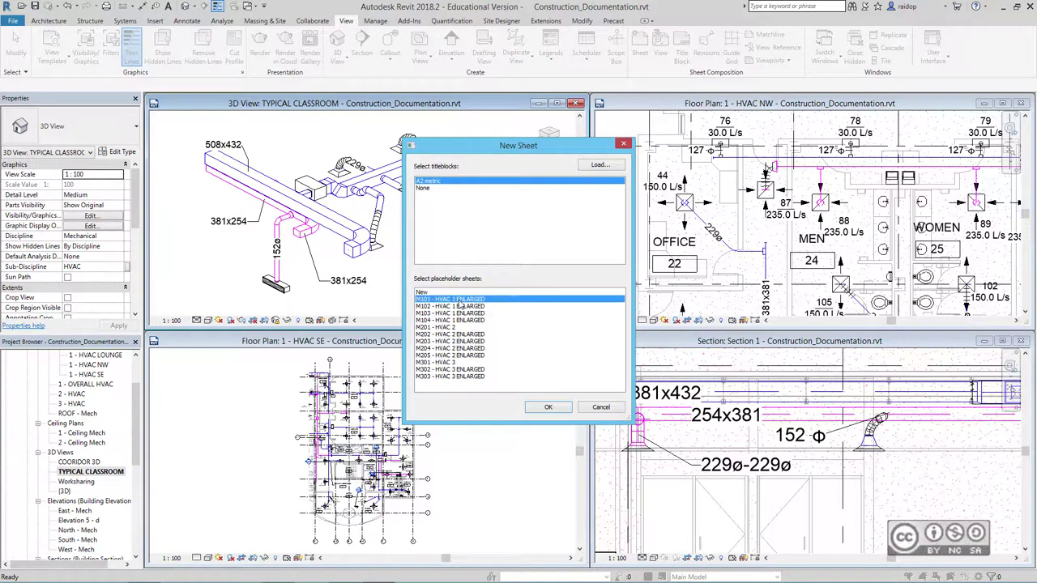
pyautogui.keyDown('shift'); pyautogui.click(467, 324); pyautogui.keyUp('shift')
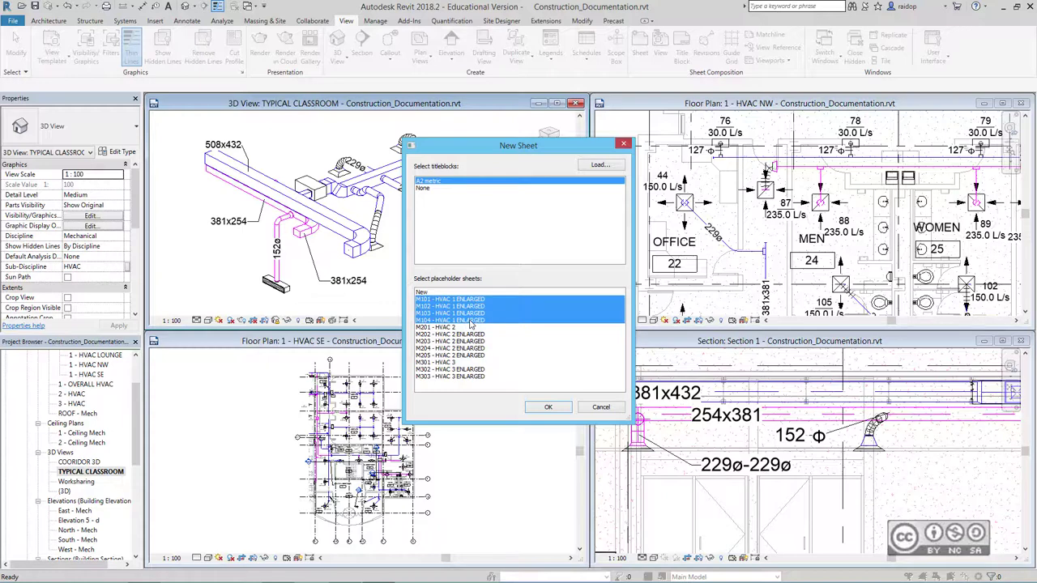
pyautogui.click(547, 407)
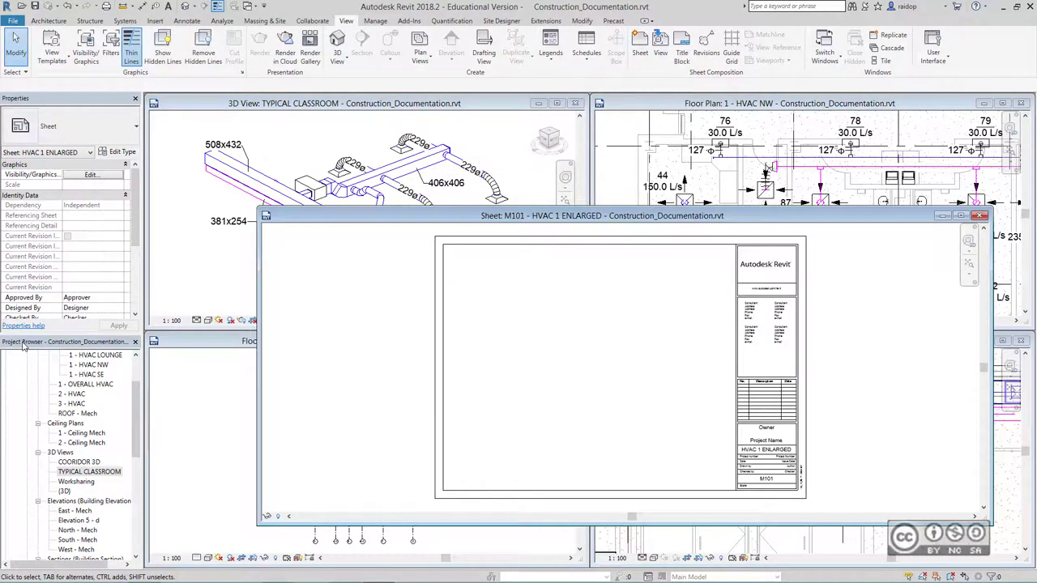
# - Place the 1 - HVAC NW floor plan on sheet M101
pyautogui.moveTo(136, 415); pyautogui.dragTo(136, 397)
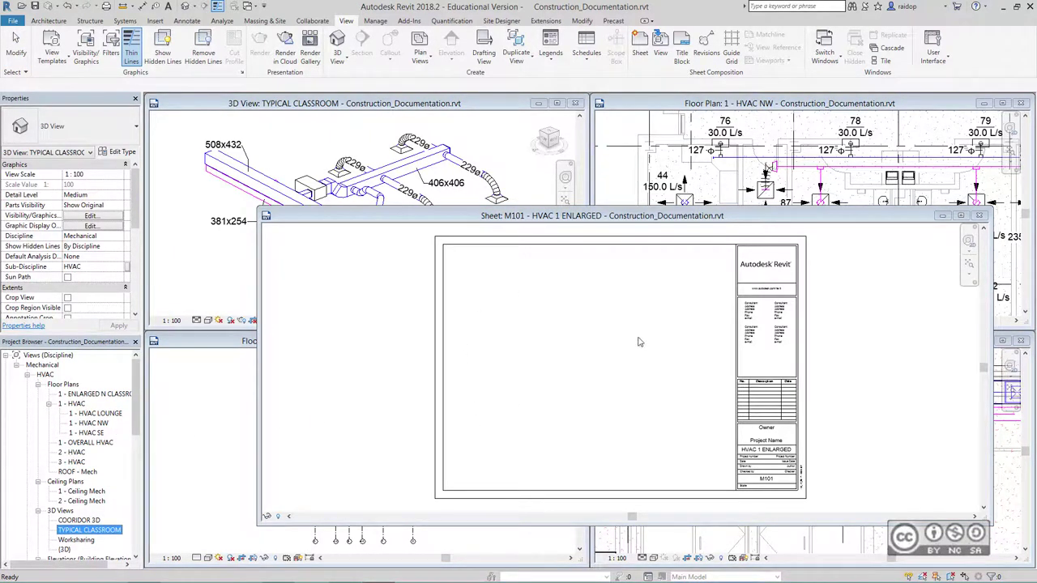
pyautogui.click(88, 423)
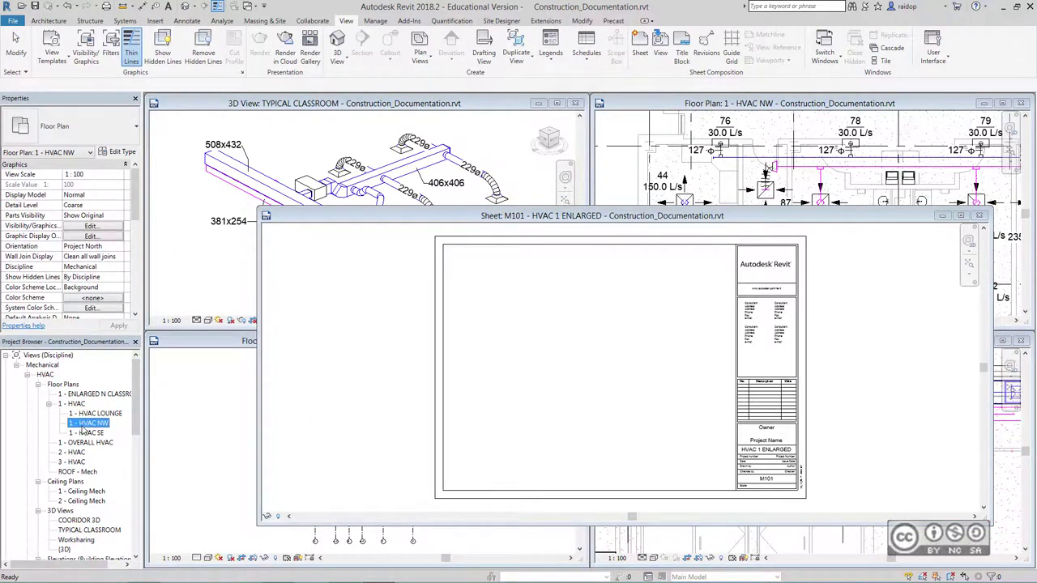
pyautogui.click(538, 340)
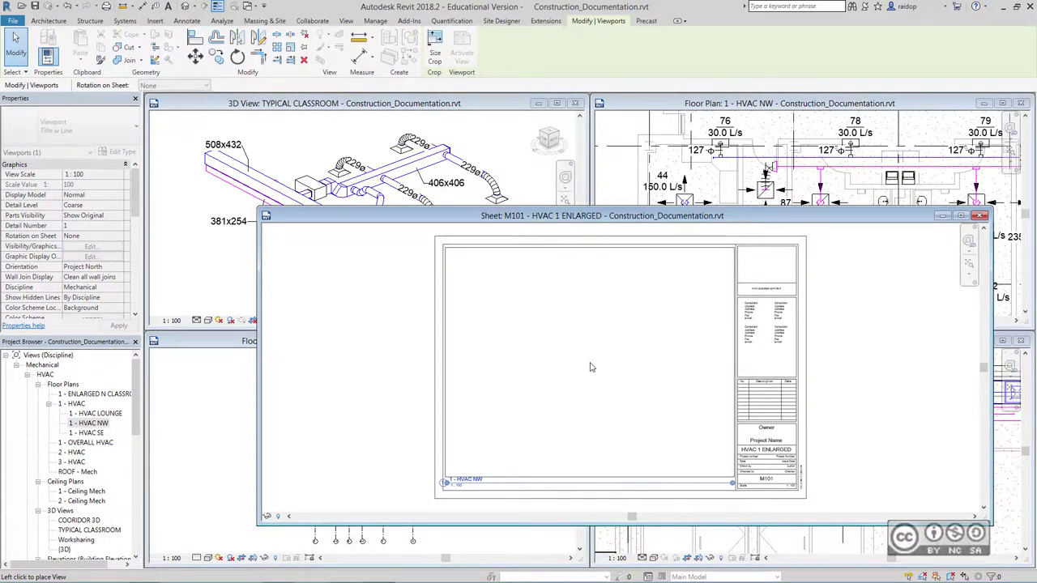
pyautogui.click(590, 363)
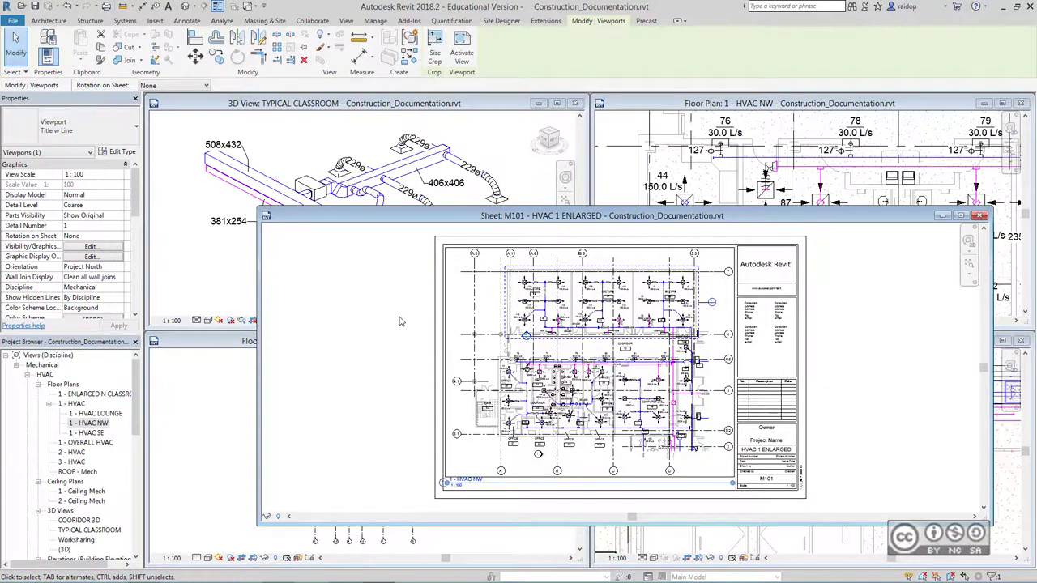
pyautogui.click(399, 321)
# - Open sheet M102 from the Sheets list
pyautogui.scroll(-5, 58, 486)
pyautogui.scroll(-5, 58, 494)
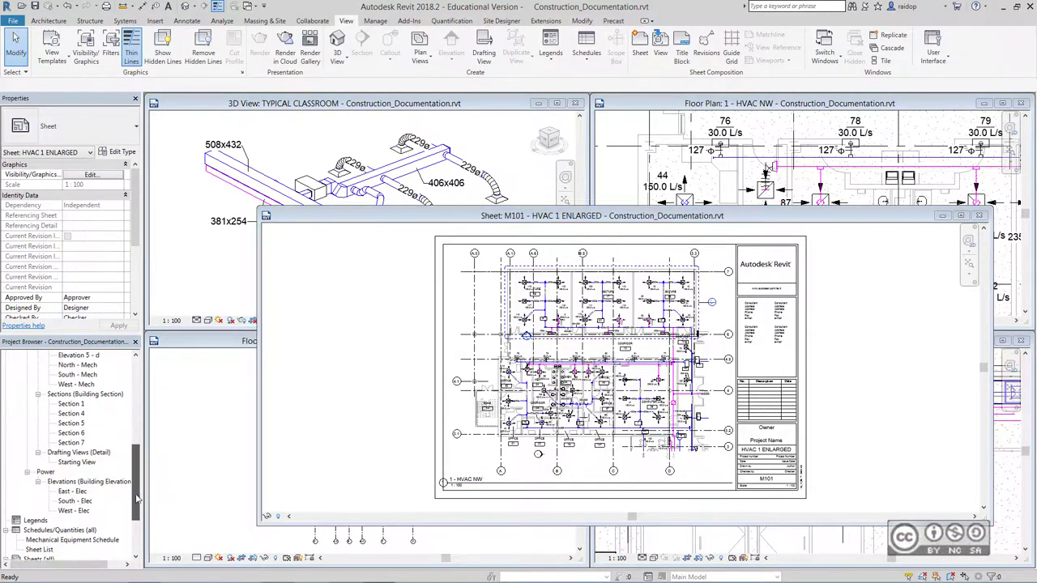
pyautogui.scroll(-5, 59, 507)
pyautogui.doubleClick(40, 503)
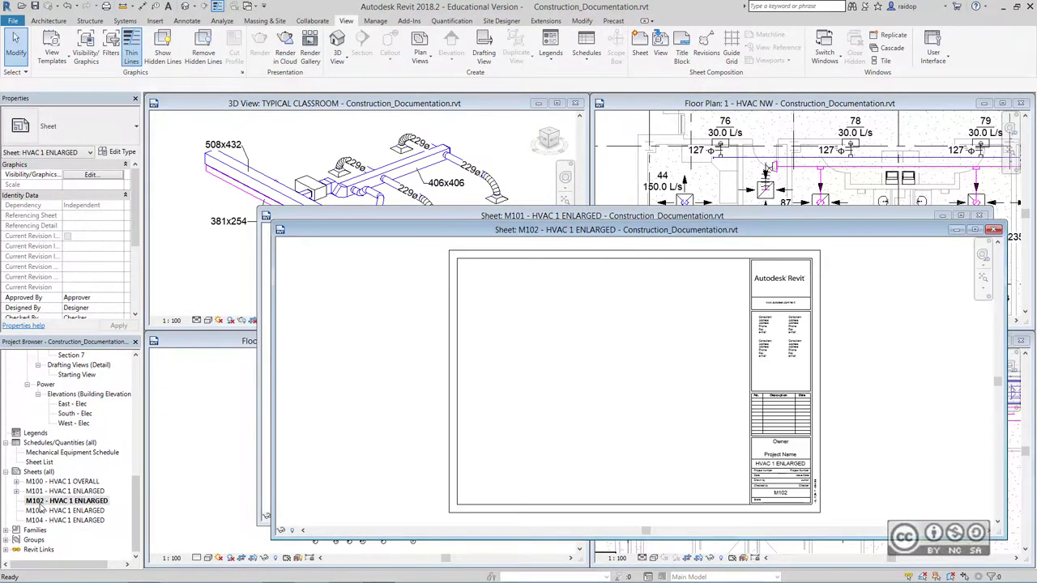
# - Place the 1 - HVAC SE floor plan on sheet M102
pyautogui.scroll(5, 49, 494)
pyautogui.scroll(5, 65, 453)
pyautogui.click(86, 413)
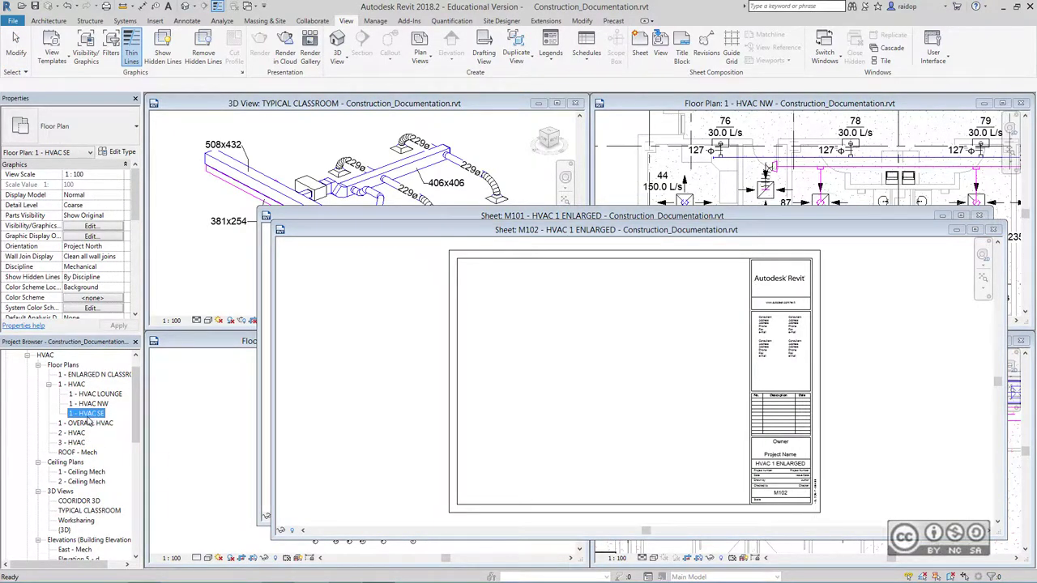
pyautogui.moveTo(87, 421); pyautogui.dragTo(613, 357)
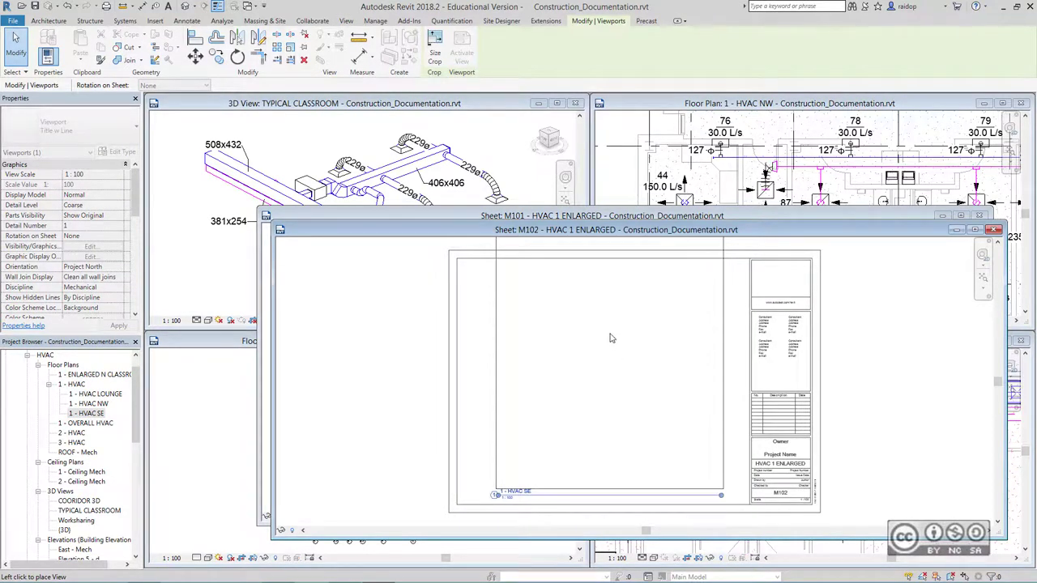
pyautogui.click(624, 351)
pyautogui.click(396, 354)
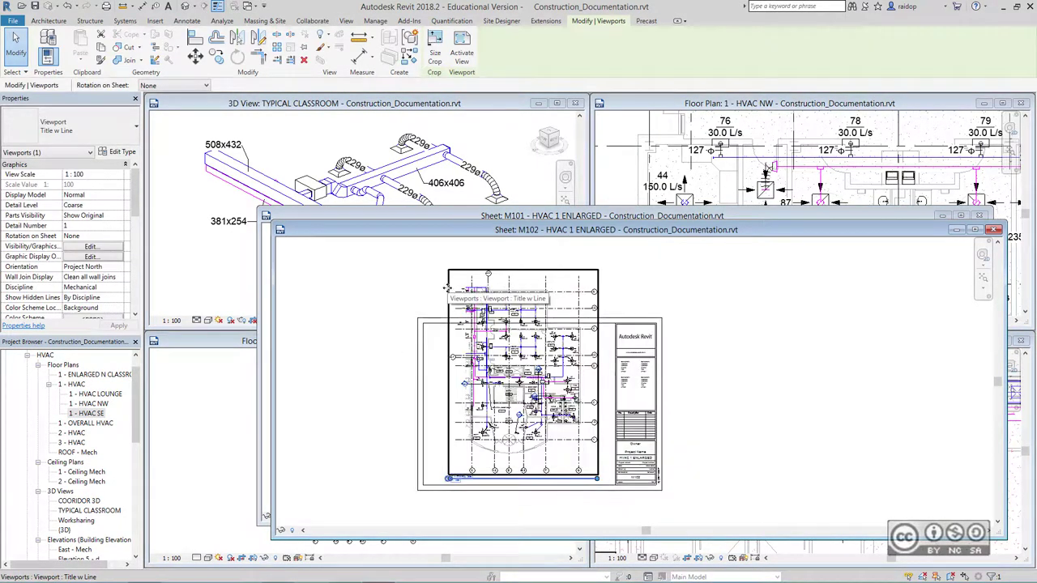
pyautogui.scroll(-2, 397, 438)
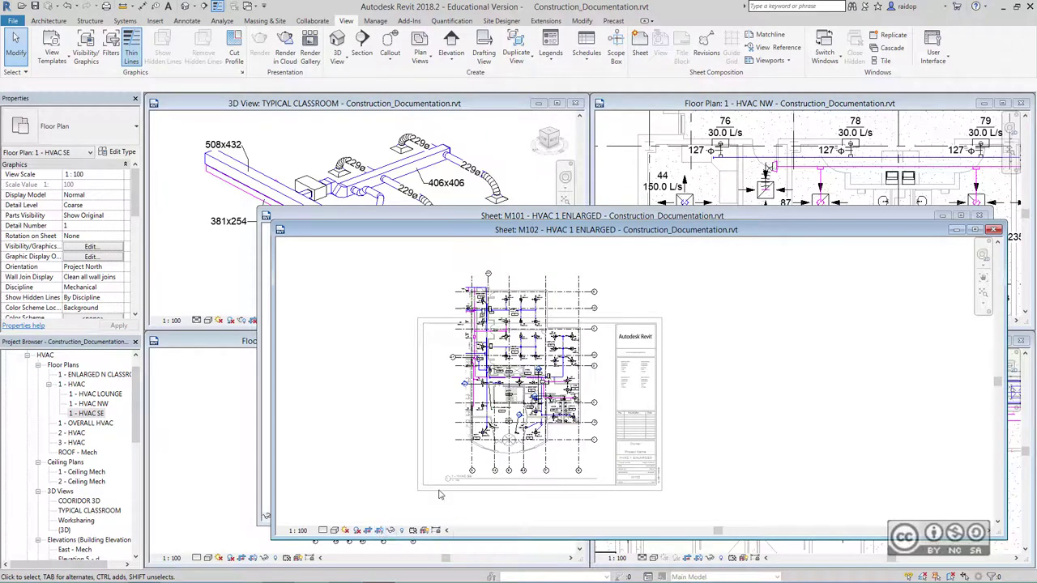
# - Show the HVAC SE viewport's crop region, then hide it again
pyautogui.click(379, 530)
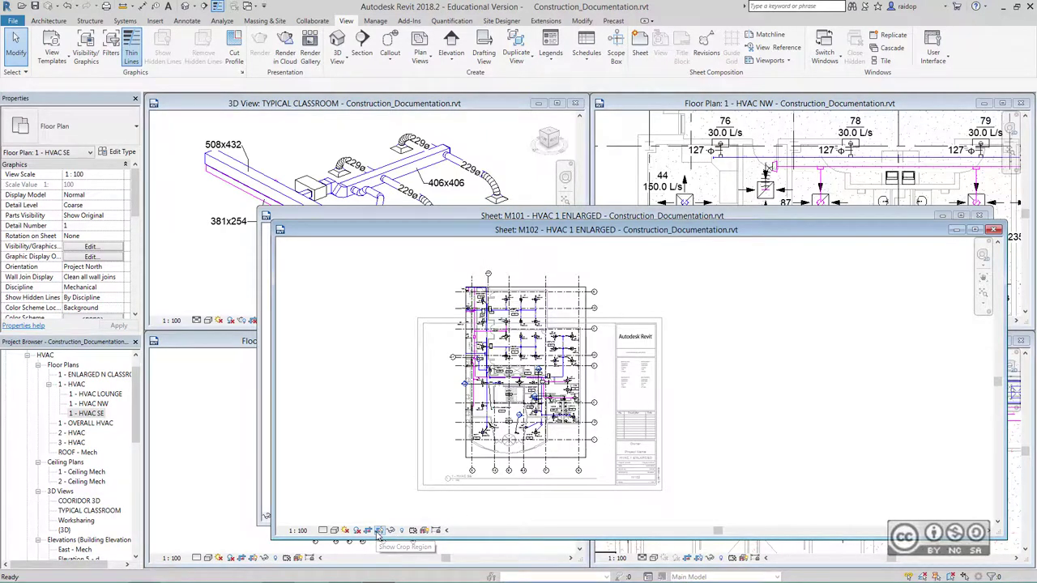
pyautogui.click(572, 285)
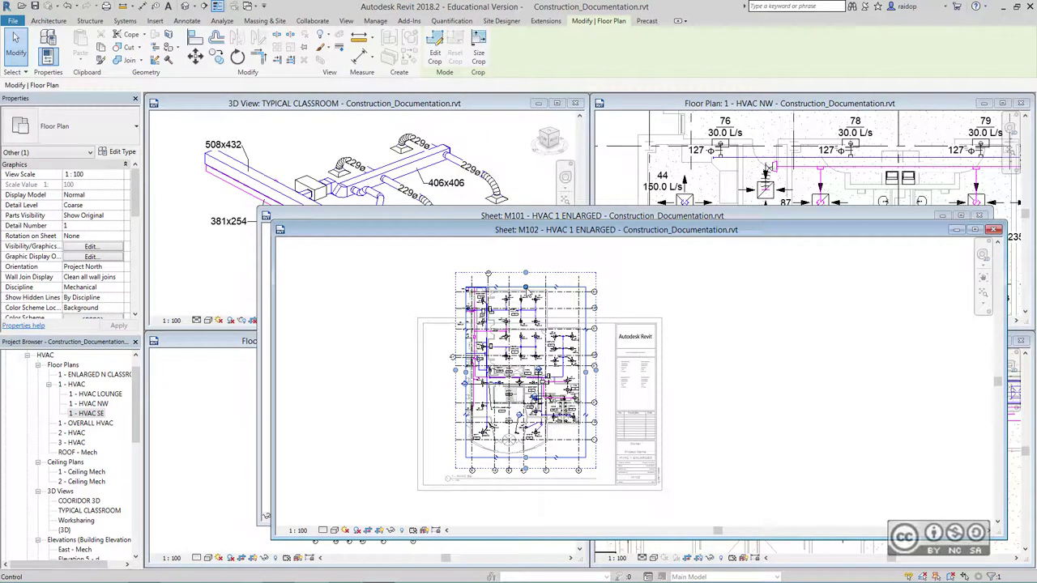
pyautogui.click(528, 291)
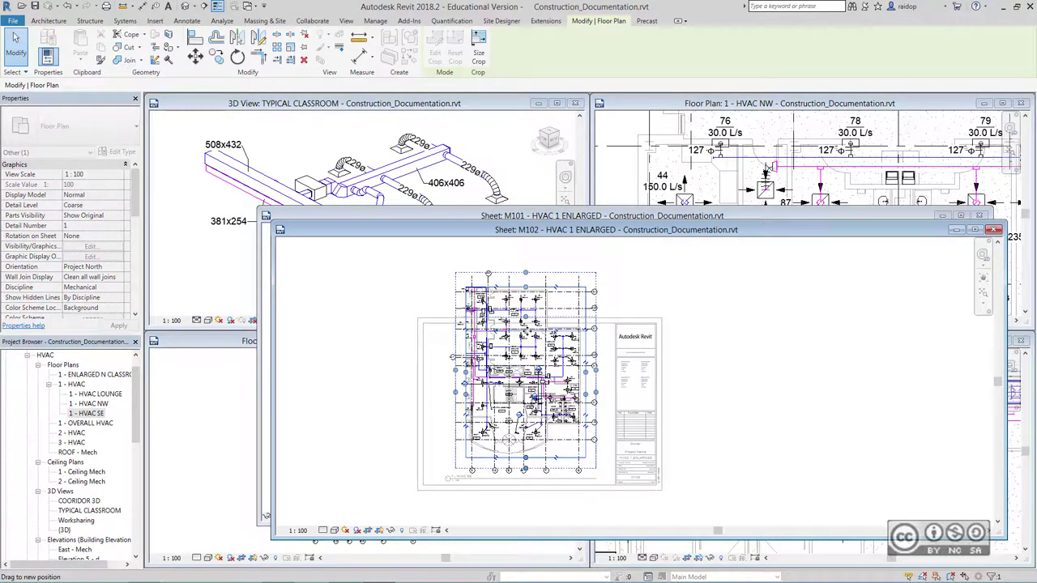
pyautogui.press('Escape')
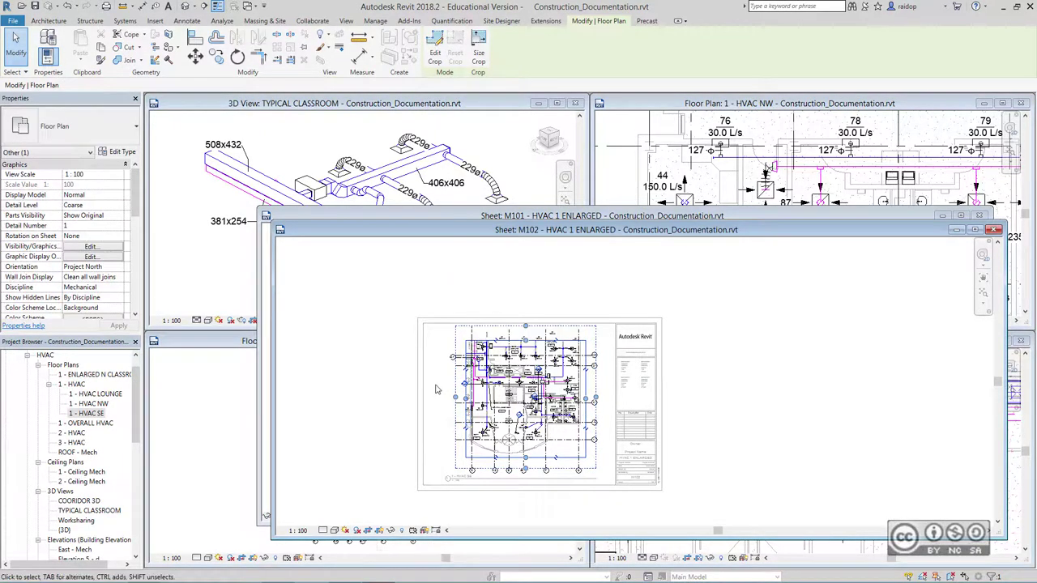
pyautogui.click(378, 530)
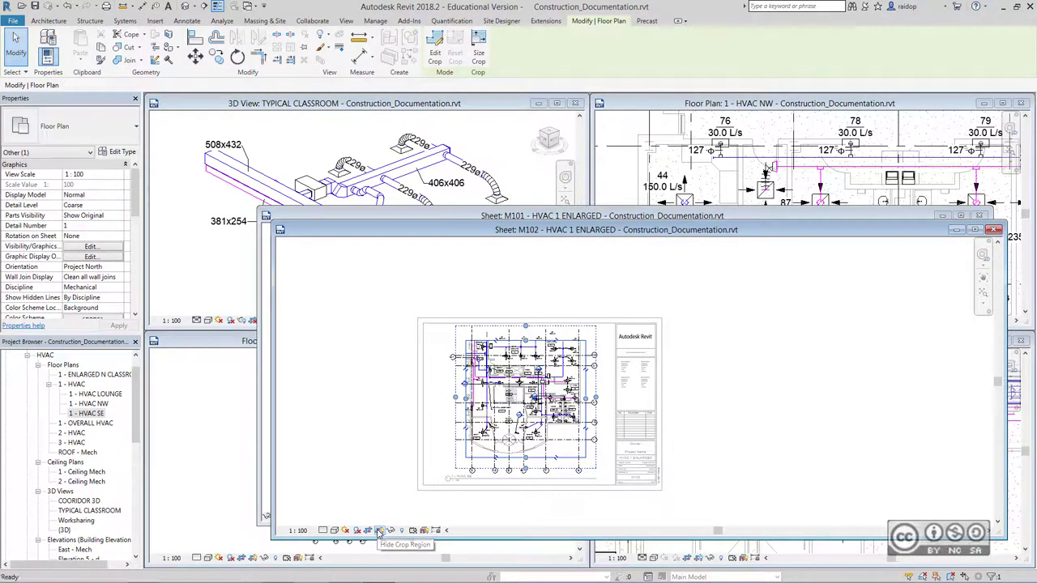
pyautogui.scroll(2, 460, 374)
pyautogui.scroll(3, 470, 365)
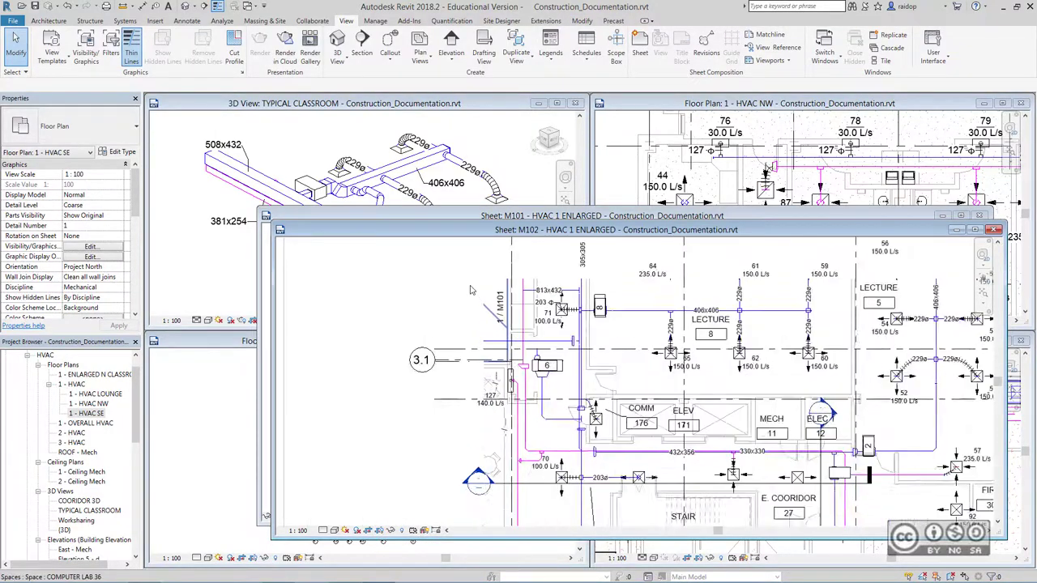
pyautogui.scroll(2, 494, 349)
pyautogui.scroll(1, 514, 336)
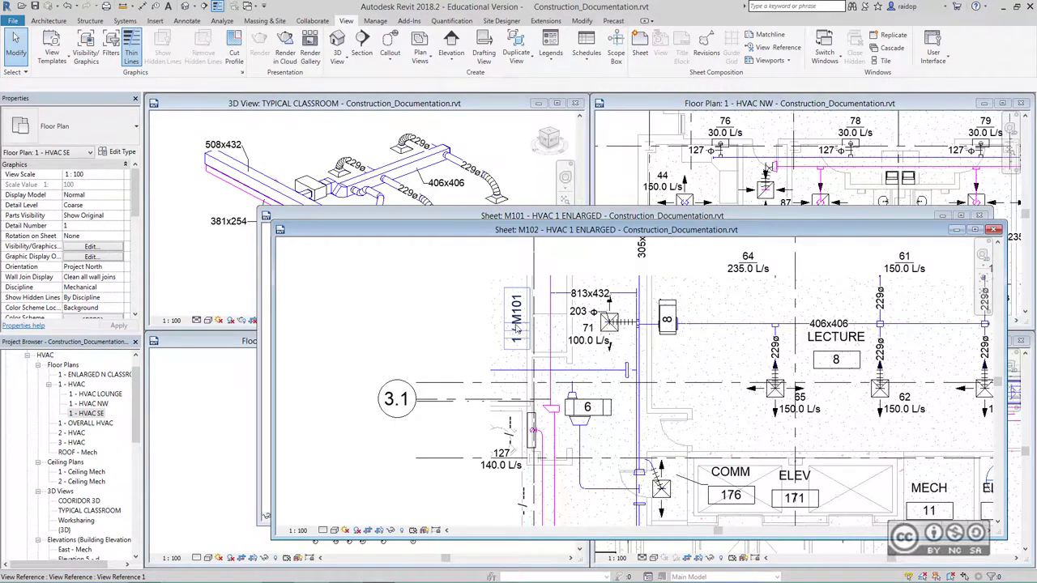
pyautogui.doubleClick(516, 306)
# - Open sheet M103 and place the 1 - HVAC LOUNGE floor plan on its left side
pyautogui.doubleClick(38, 512)
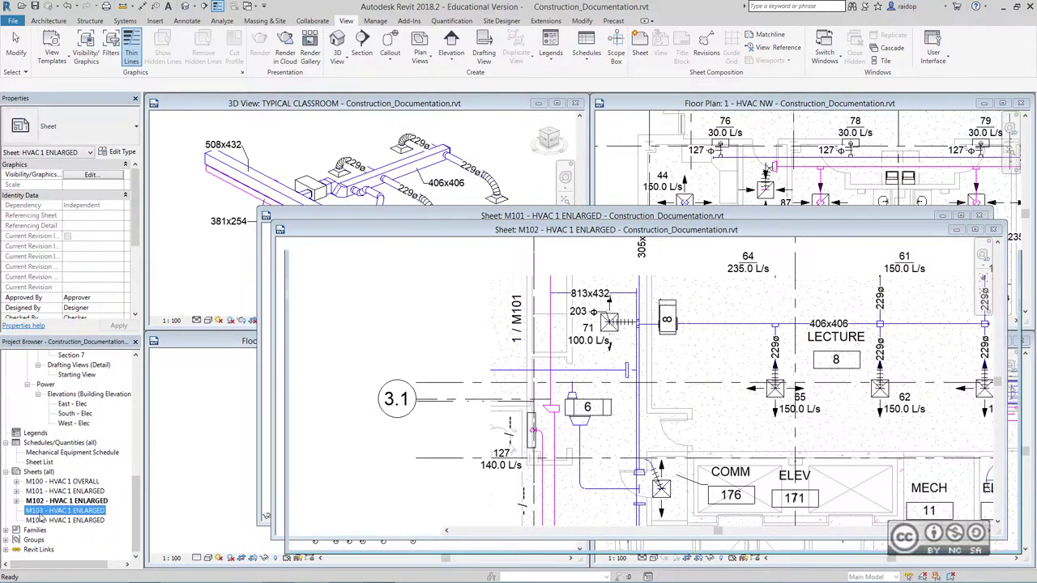
pyautogui.scroll(3, 140, 465)
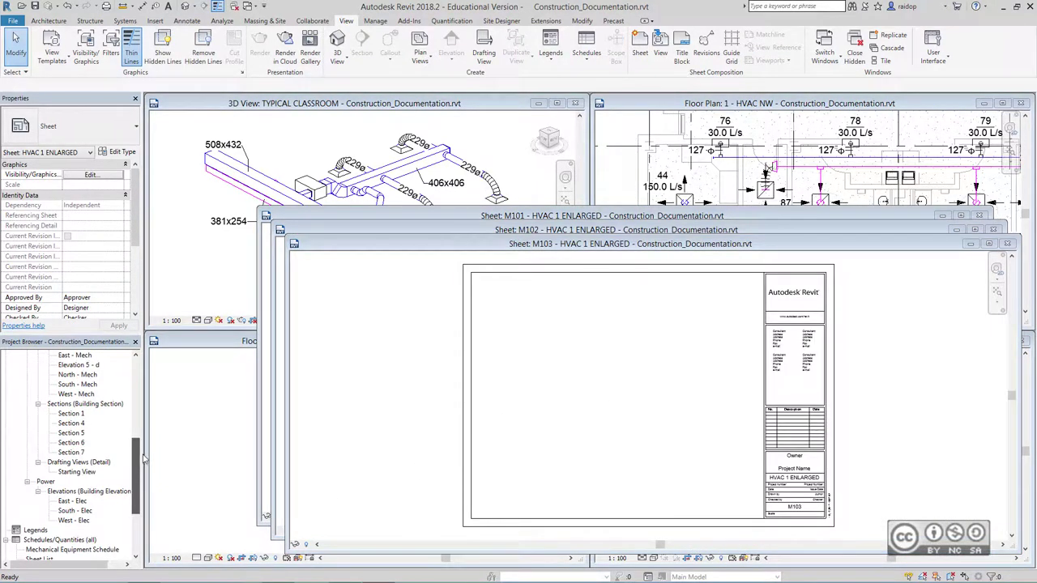
pyautogui.moveTo(137, 459); pyautogui.dragTo(138, 413)
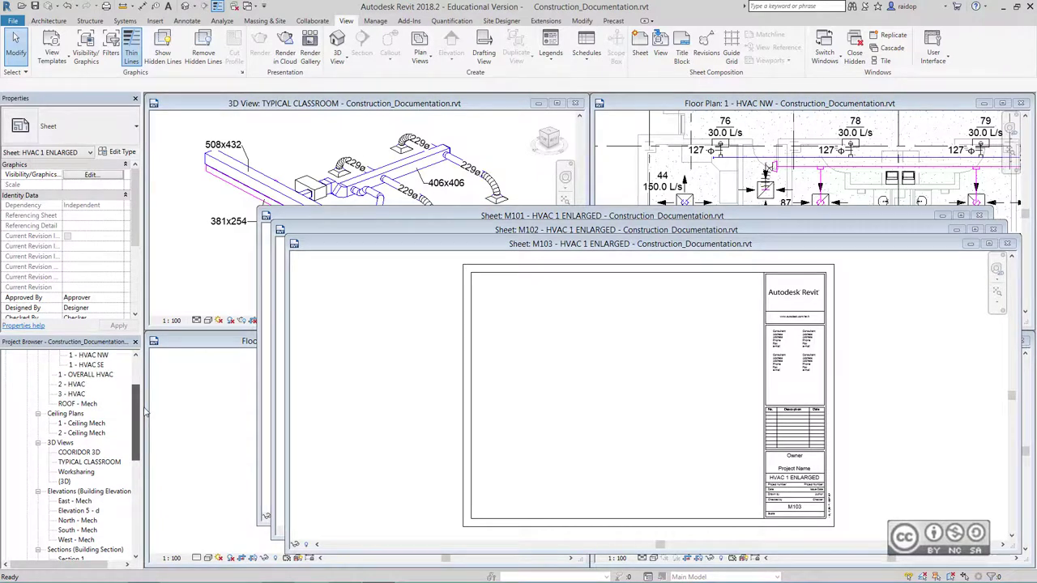
pyautogui.scroll(2, 95, 409)
pyautogui.click(95, 403)
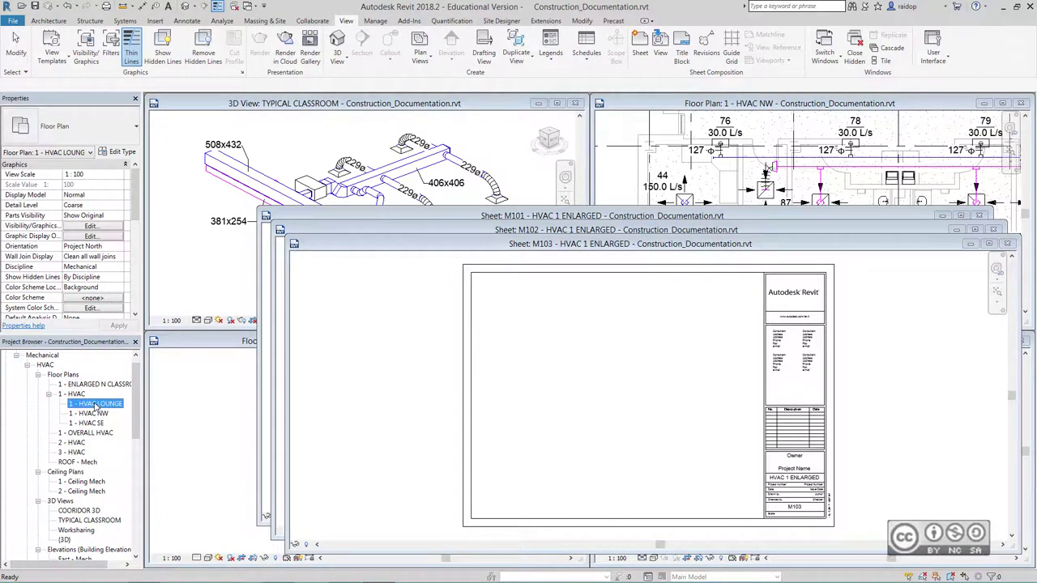
pyautogui.moveTo(95, 404); pyautogui.dragTo(542, 382)
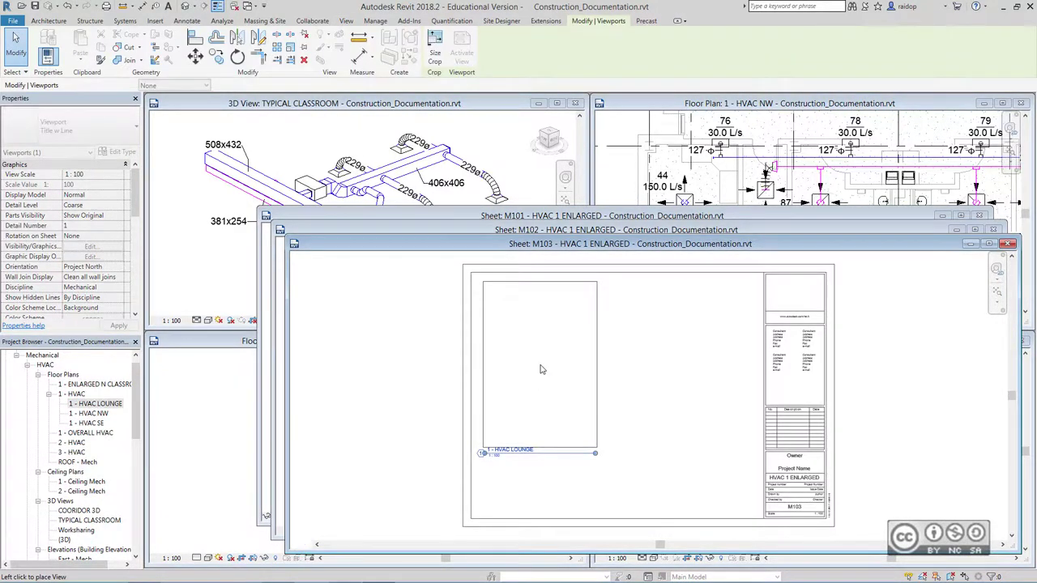
pyautogui.click(540, 365)
pyautogui.click(636, 378)
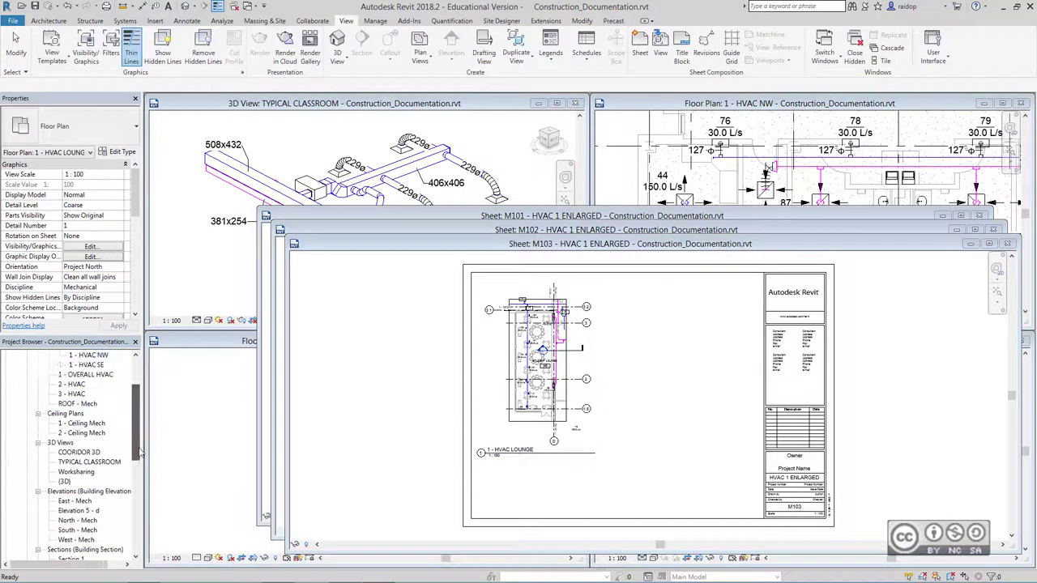
# - Place the TYPICAL CLASSROOM 3D view on sheet M103
pyautogui.scroll(-3, 89, 453)
pyautogui.click(87, 452)
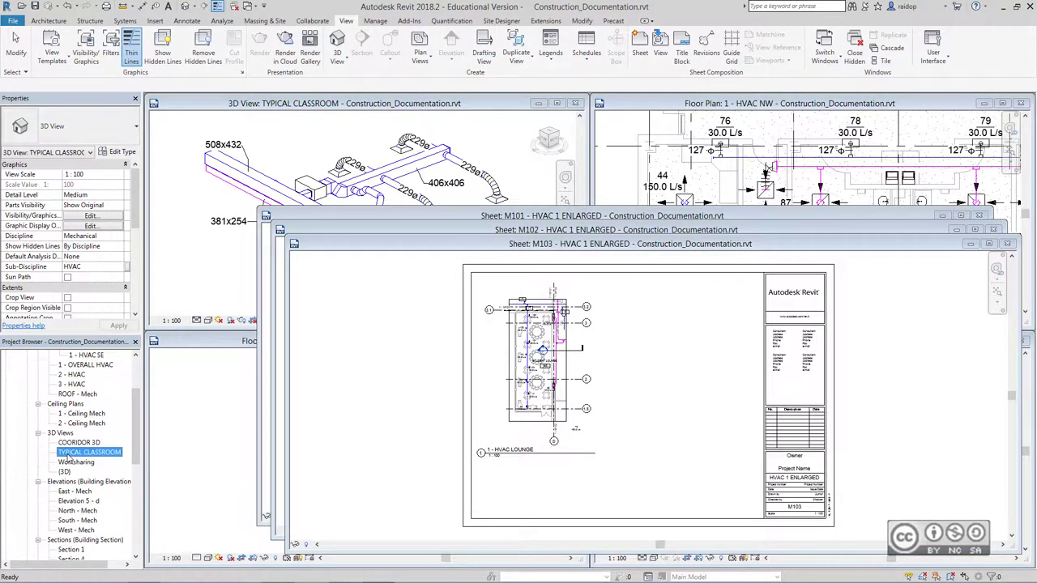
pyautogui.moveTo(69, 458); pyautogui.dragTo(666, 418)
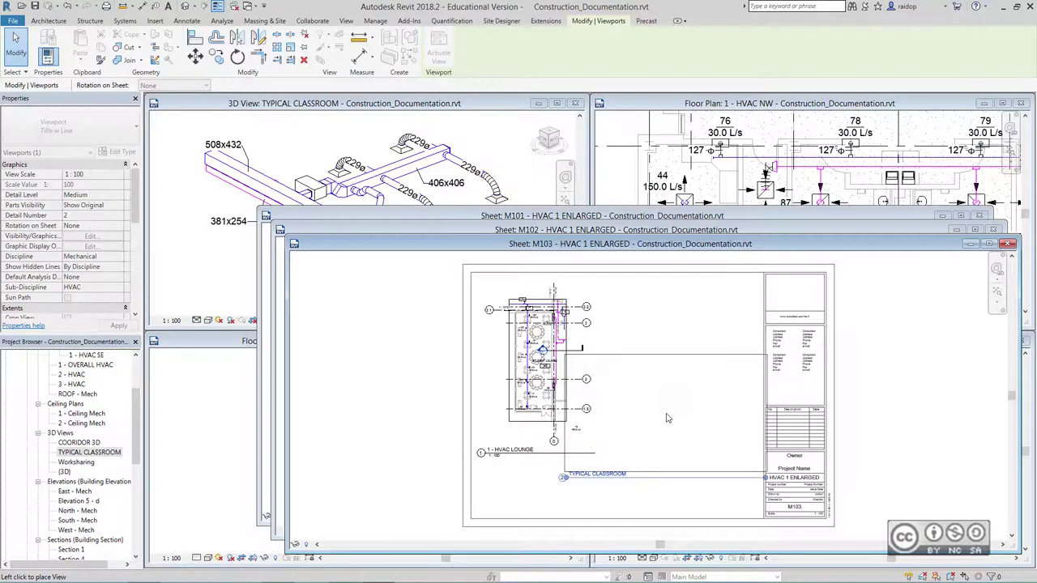
pyautogui.click(731, 387)
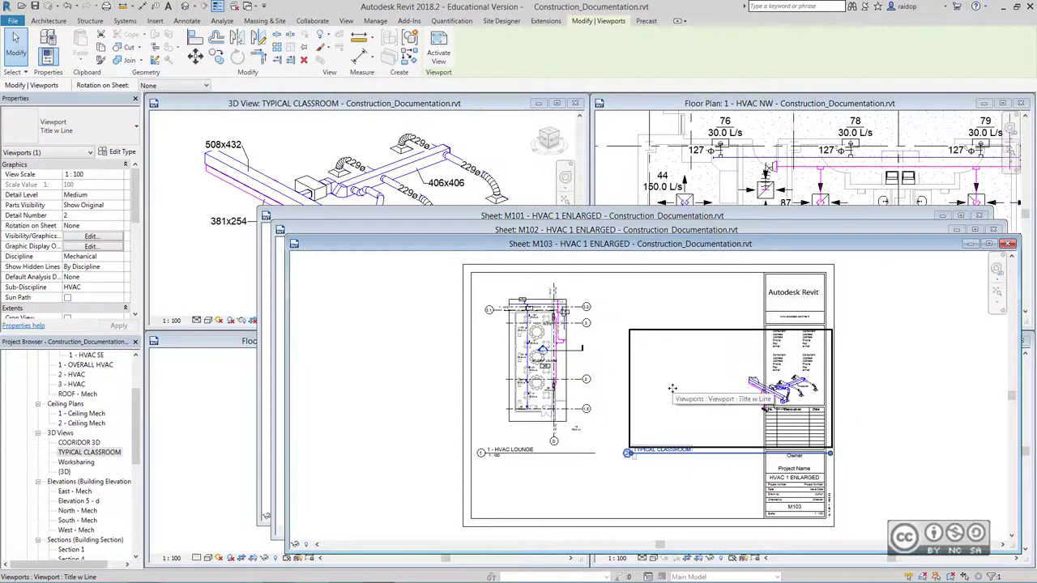
# - Trim the 3D viewport's crop region in from the left toward the ductwork
pyautogui.doubleClick(695, 387)
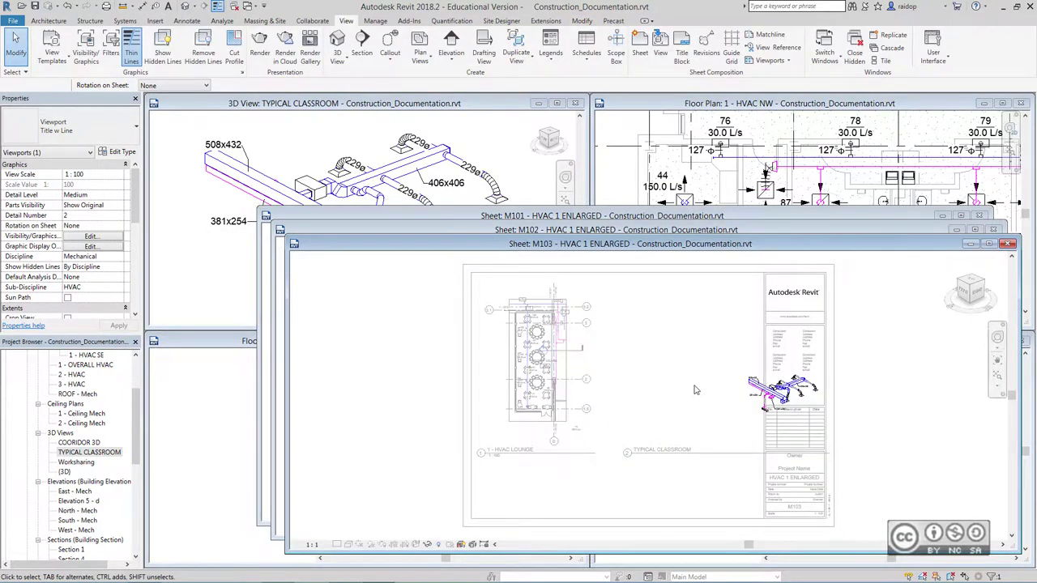
pyautogui.click(403, 548)
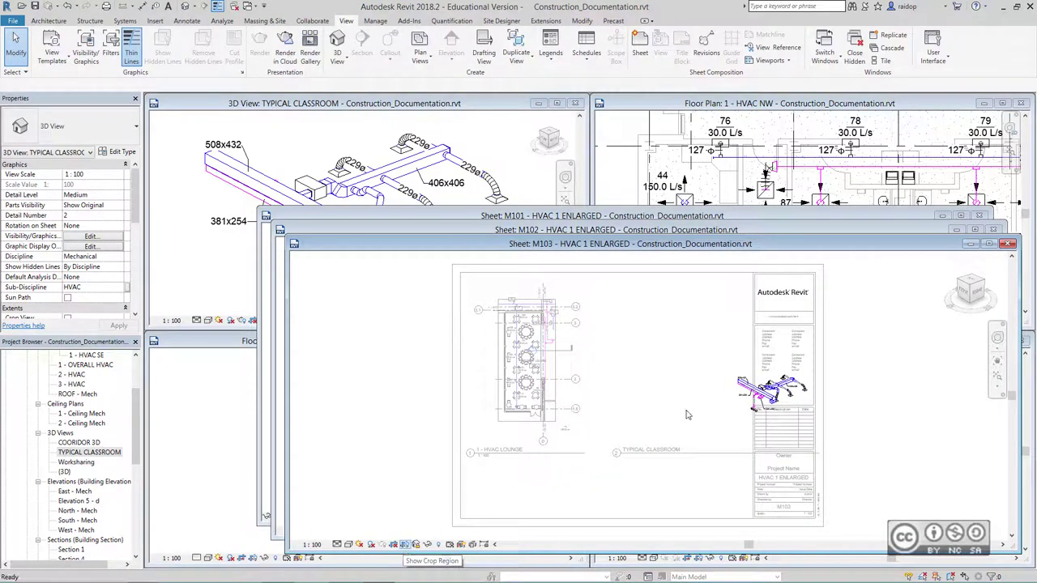
pyautogui.click(600, 391)
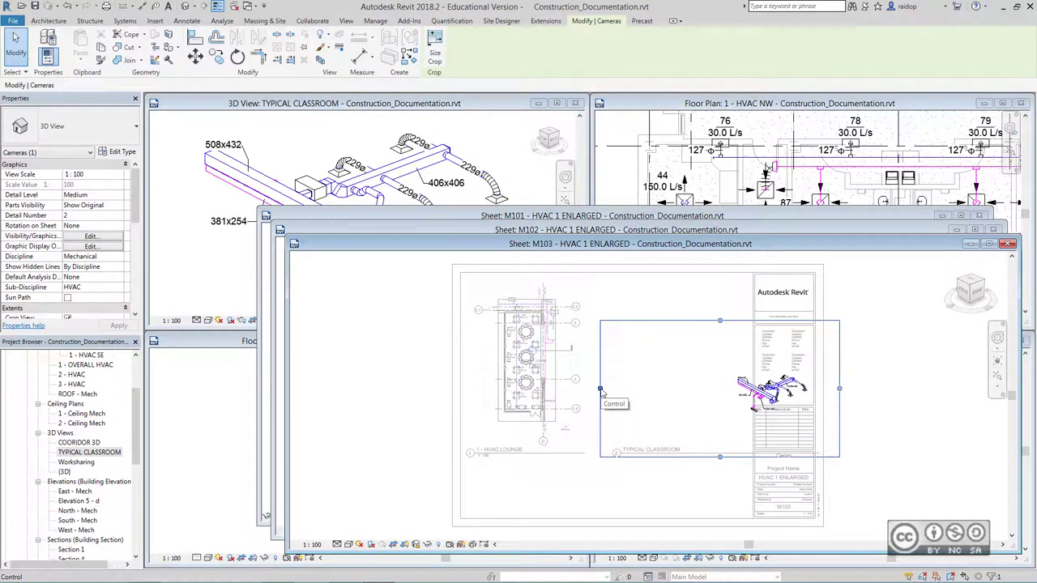
pyautogui.moveTo(600, 390); pyautogui.dragTo(723, 385)
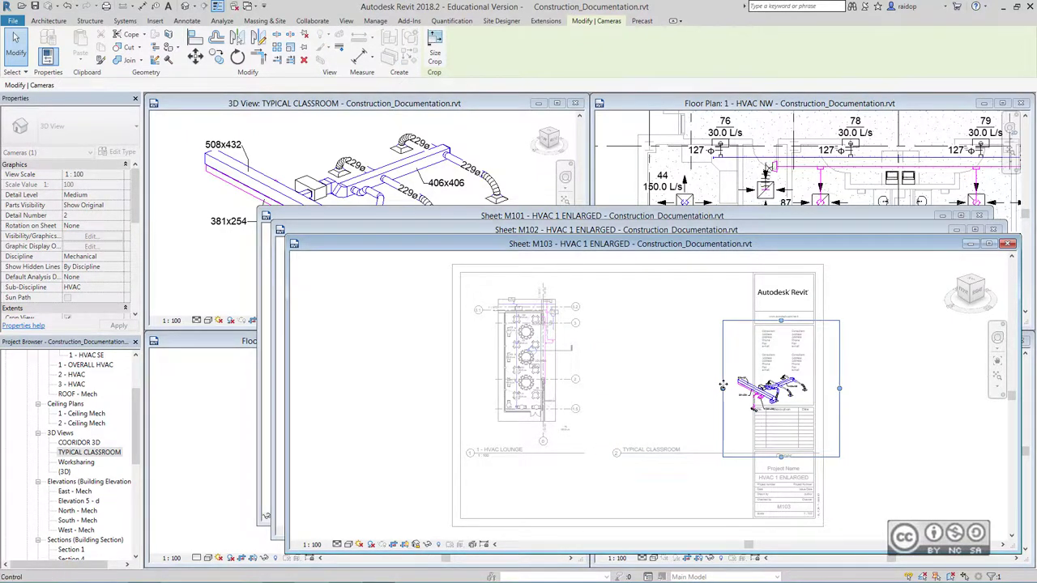
pyautogui.press('Escape')
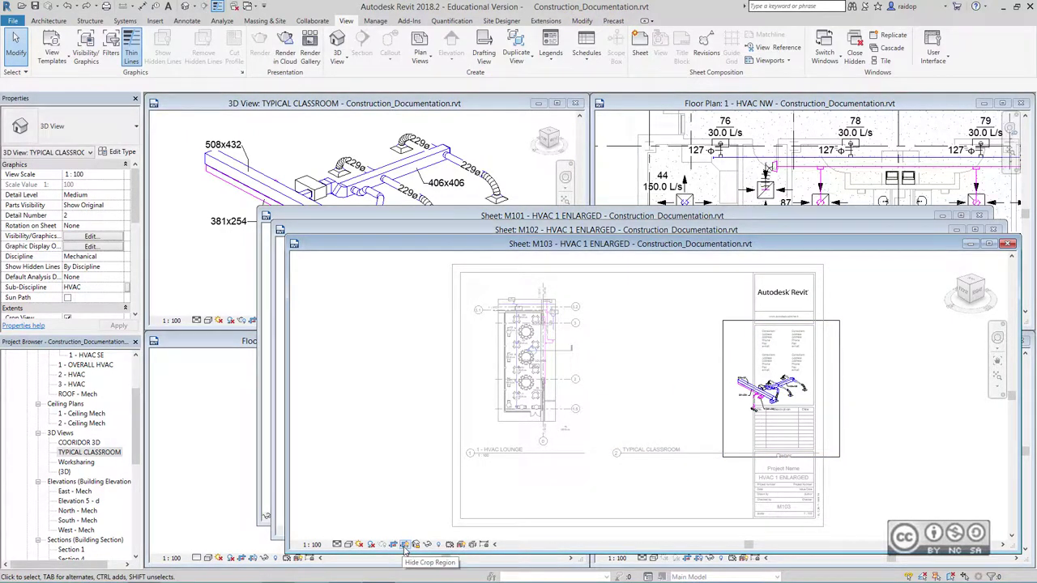
pyautogui.click(405, 549)
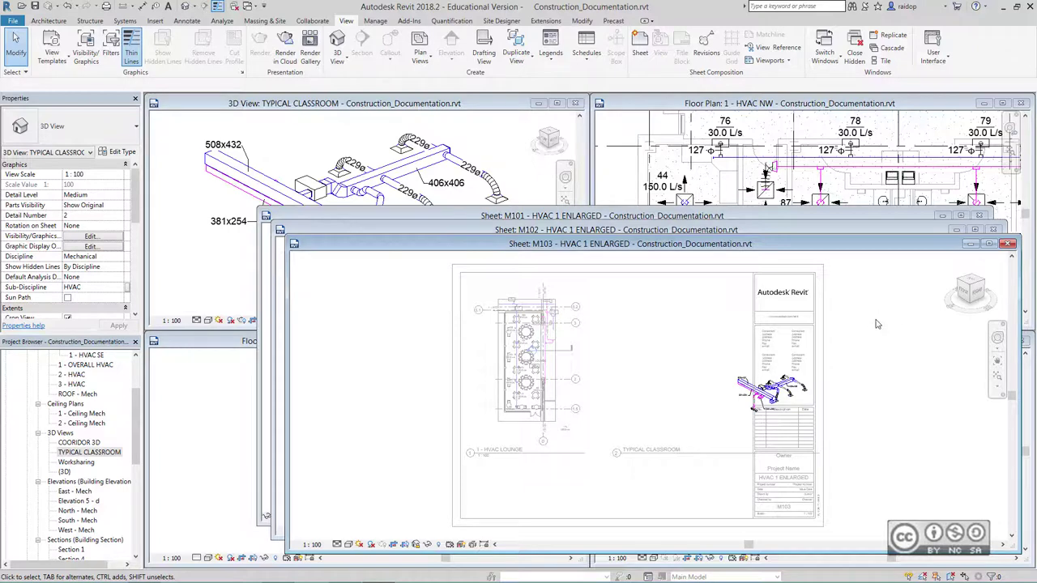
# - Move the TYPICAL CLASSROOM viewport beside the lounge plan and reposition its title
pyautogui.click(767, 328)
pyautogui.moveTo(768, 328); pyautogui.dragTo(738, 326)
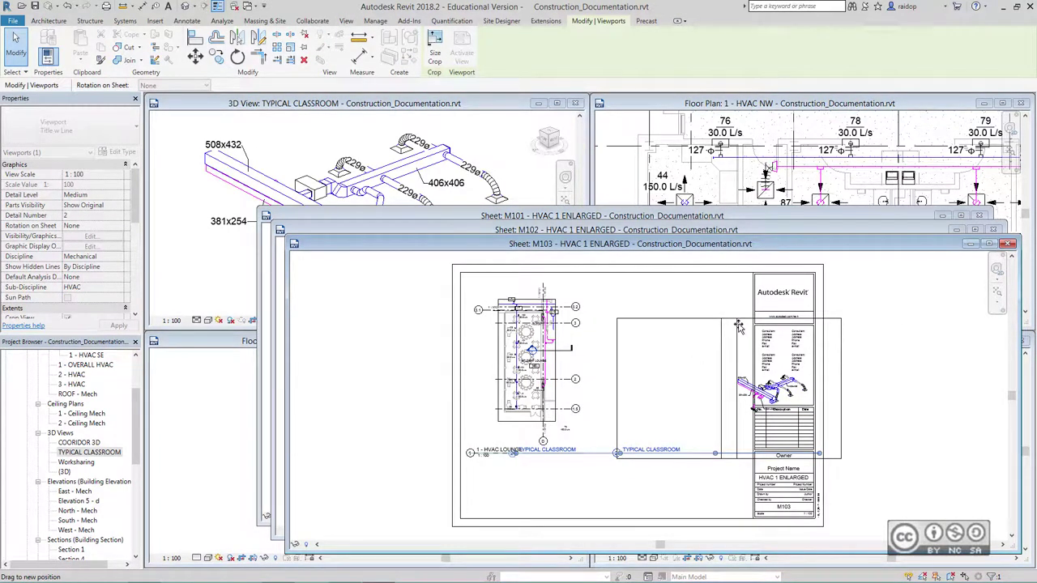
pyautogui.moveTo(739, 325); pyautogui.dragTo(737, 327)
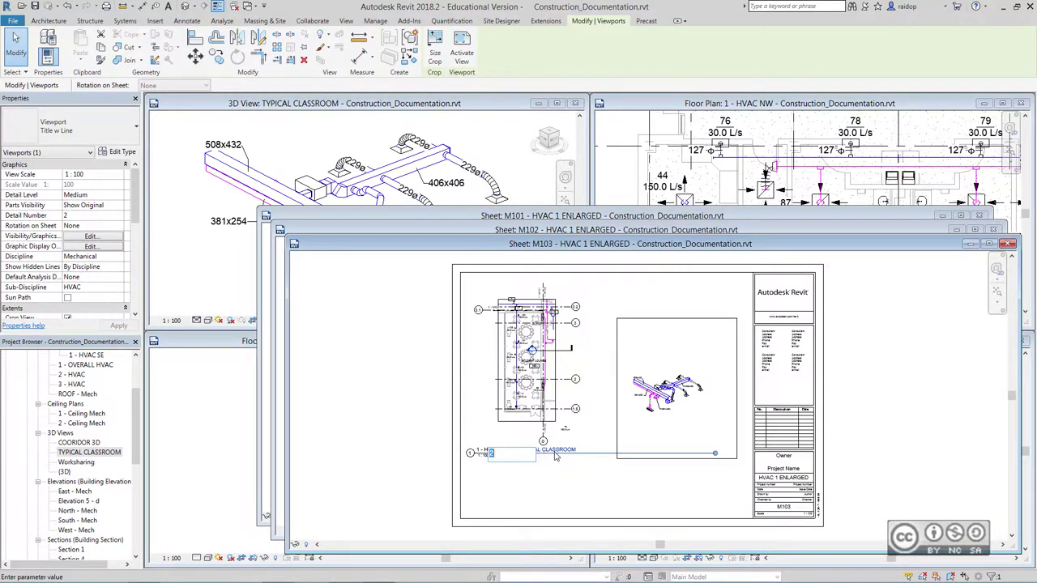
pyautogui.scroll(4, 517, 456)
pyautogui.moveTo(517, 456); pyautogui.dragTo(857, 460)
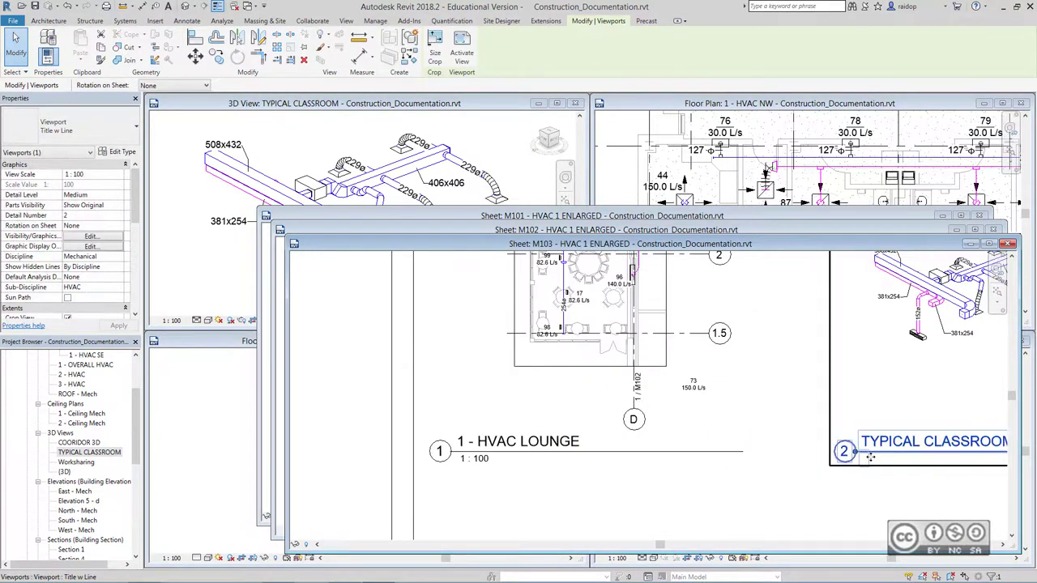
# - Zoom sheet M103 to fit with ZF to review the layout
pyautogui.scroll(-5, 842, 464)
pyautogui.press('z')
pyautogui.press('f')
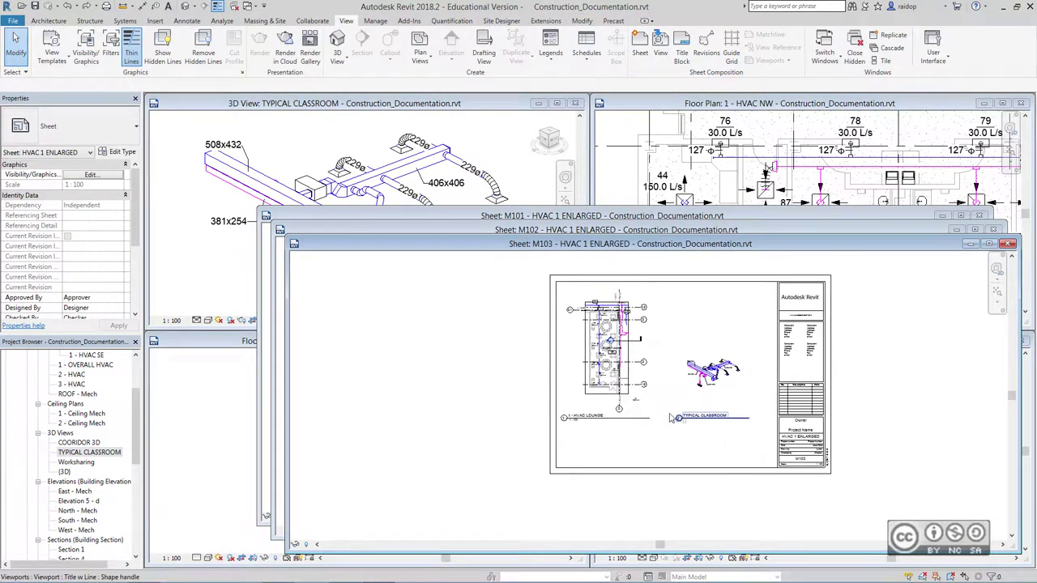
pyautogui.scroll(1, 555, 279)
pyautogui.scroll(1, 556, 284)
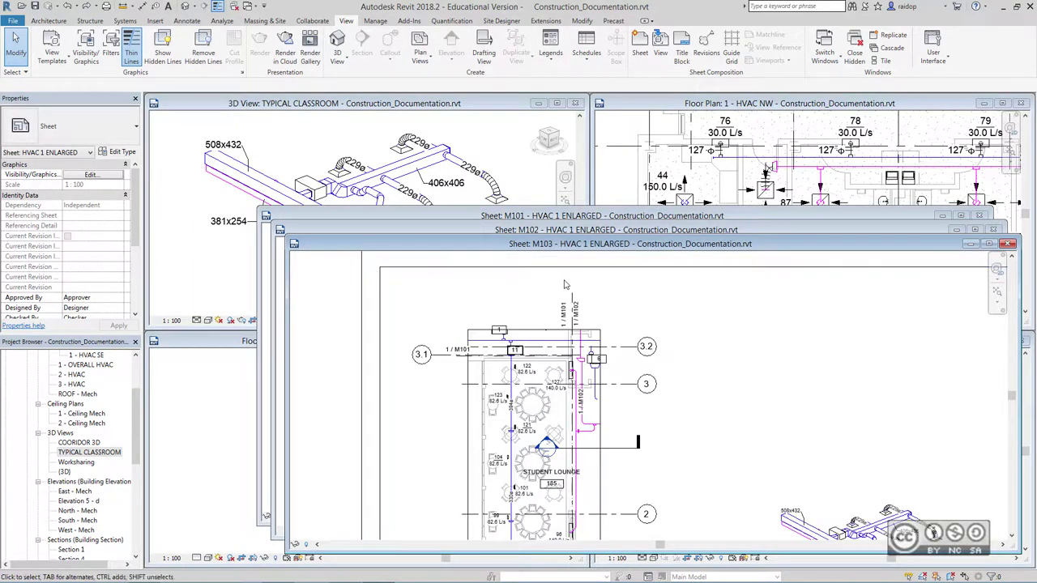
pyautogui.scroll(1, 558, 308)
pyautogui.scroll(1, 559, 340)
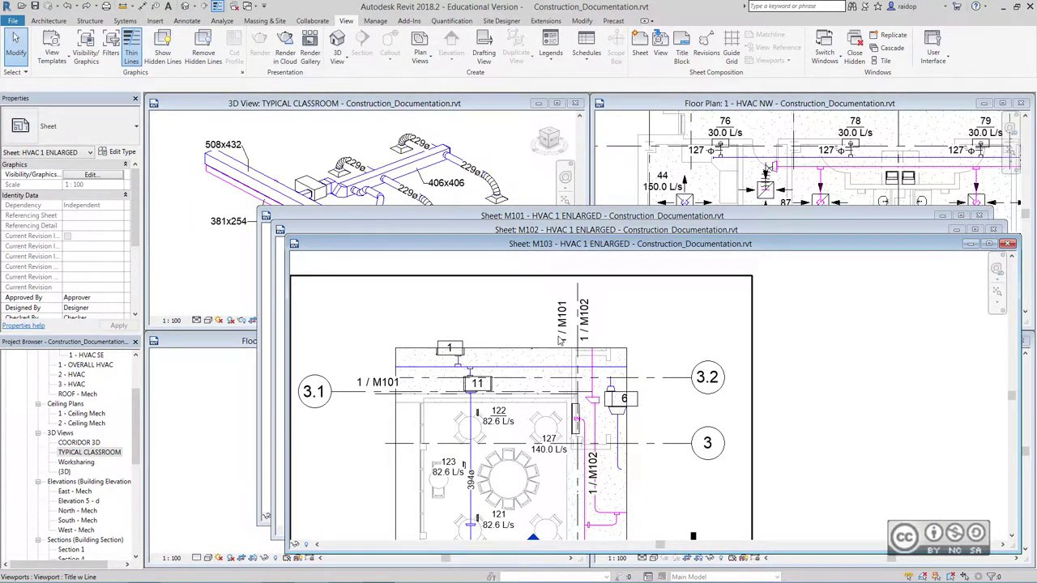
pyautogui.scroll(-1, 559, 340)
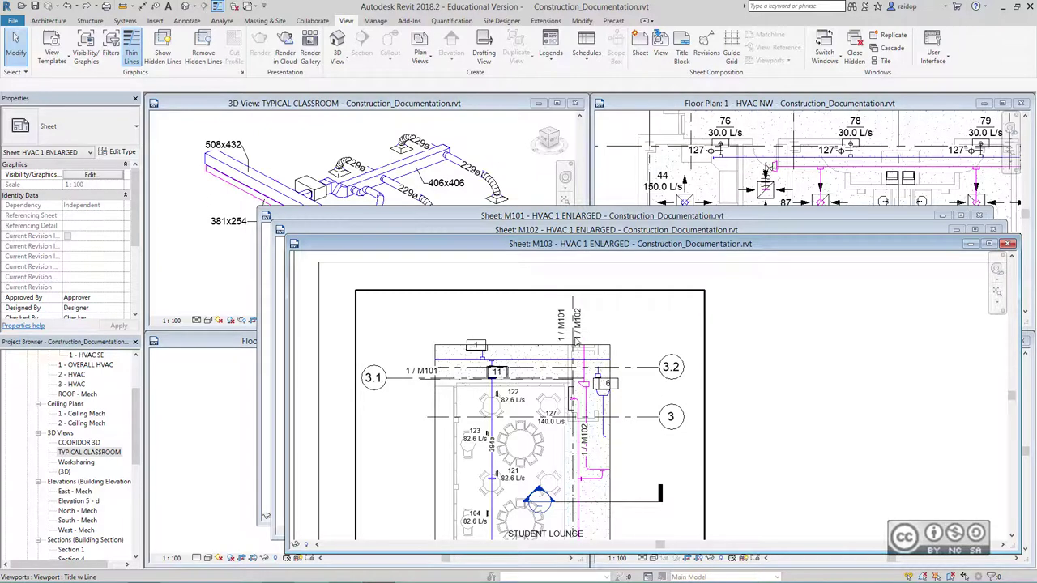
pyautogui.press('z')
pyautogui.press('f')
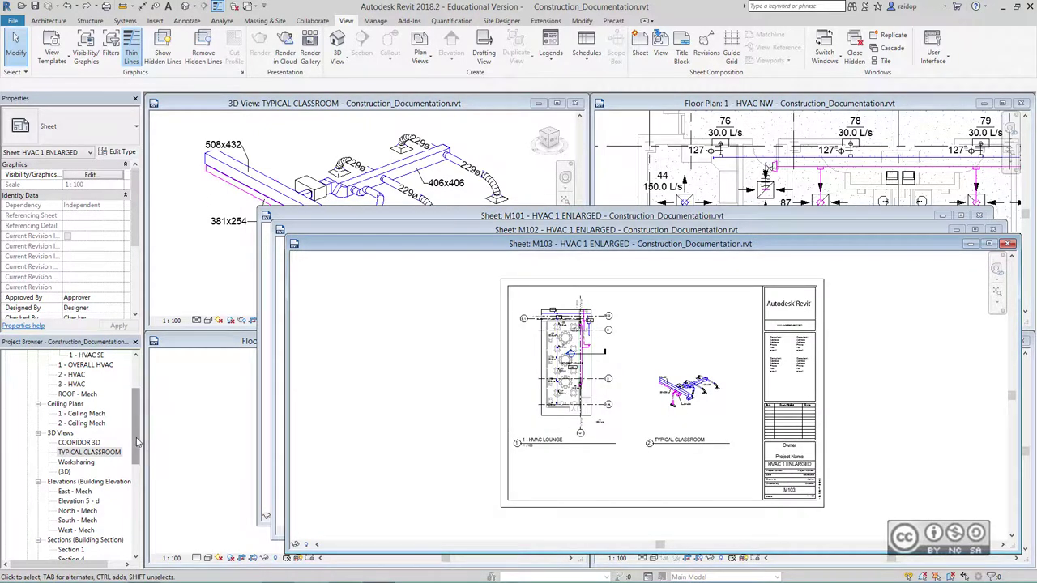
pyautogui.scroll(-4, 97, 445)
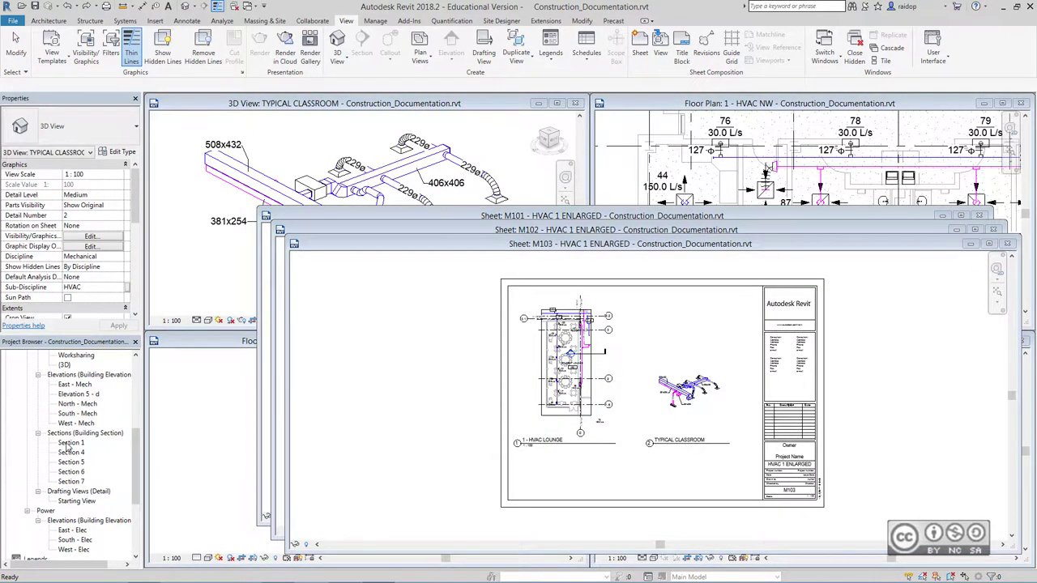
# - Place the Section 1 view along the bottom of sheet M103
pyautogui.click(69, 444)
pyautogui.moveTo(623, 481); pyautogui.dragTo(631, 483)
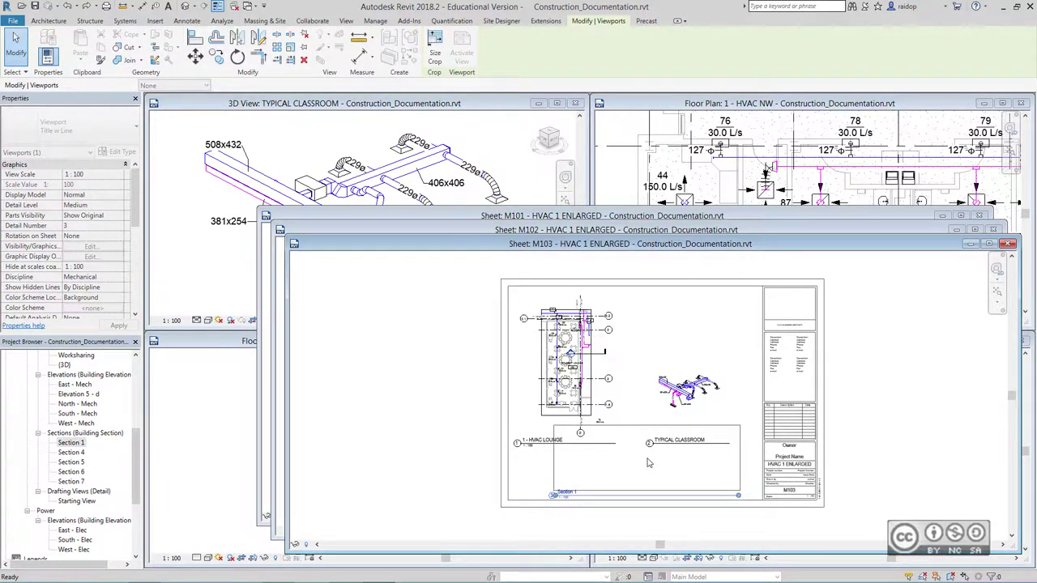
pyautogui.click(648, 462)
# - Shift the 3D classroom and HVAC LOUNGE viewports upward, then open sheet M100 HVAC 1 OVERALL
pyautogui.moveTo(711, 326); pyautogui.dragTo(713, 292)
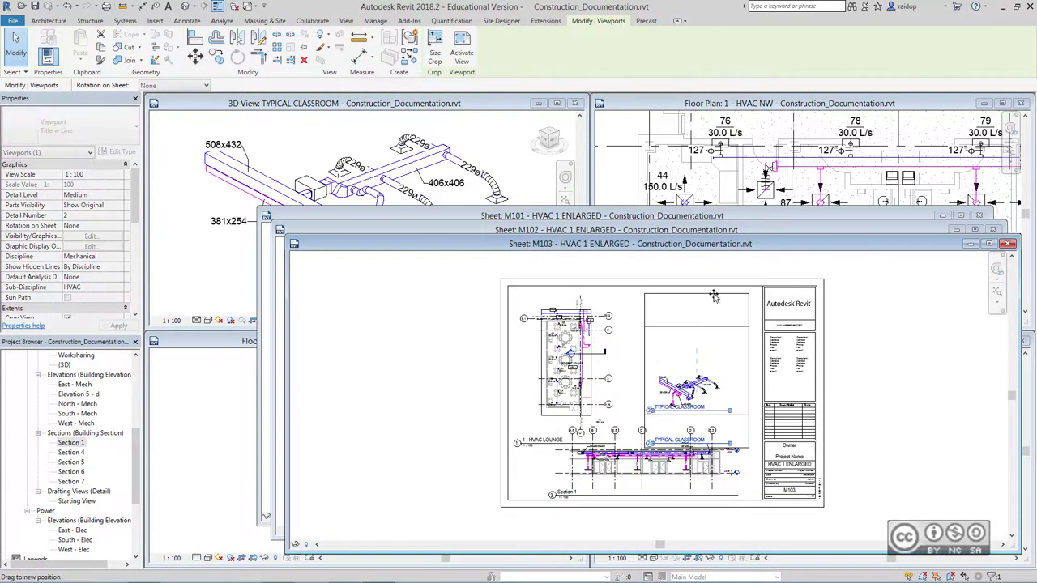
pyautogui.moveTo(567, 356); pyautogui.dragTo(567, 335)
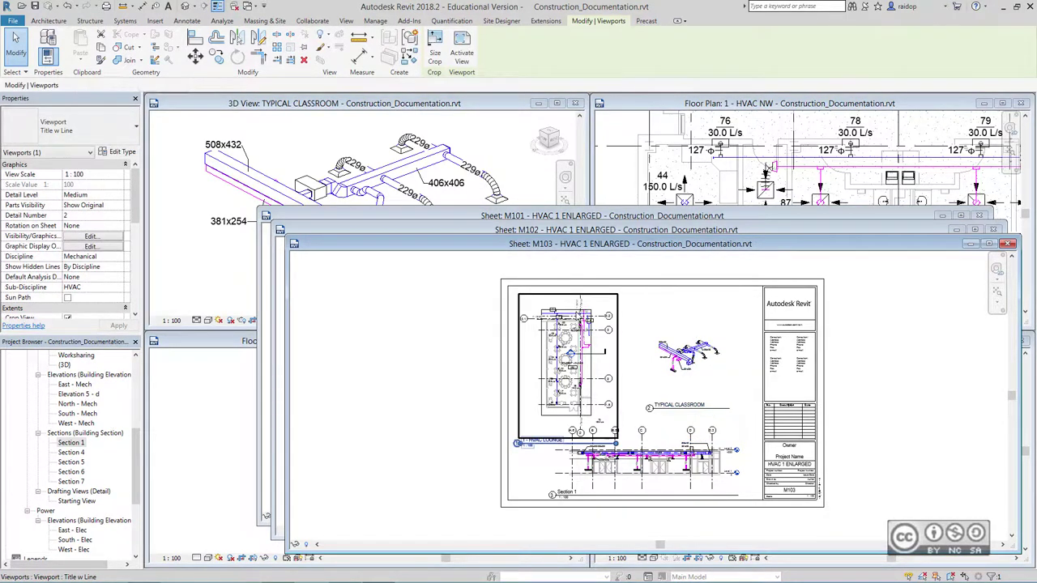
pyautogui.click(473, 366)
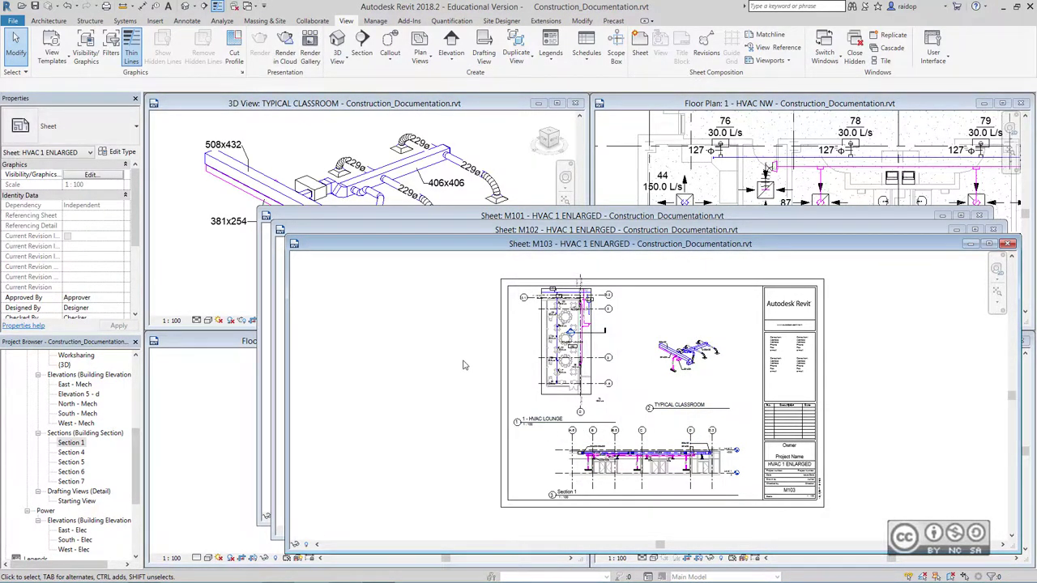
pyautogui.scroll(5, 640, 502)
pyautogui.scroll(-5, 48, 486)
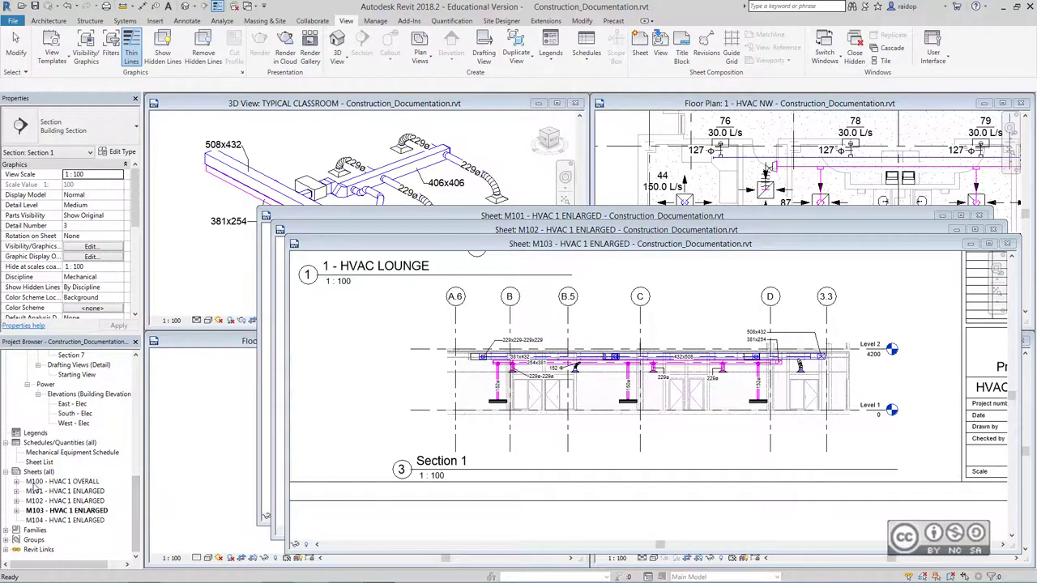
pyautogui.doubleClick(37, 481)
# - Place the Mechanical Equipment Schedule at the upper left of M100 and split it into two columns
pyautogui.click(75, 454)
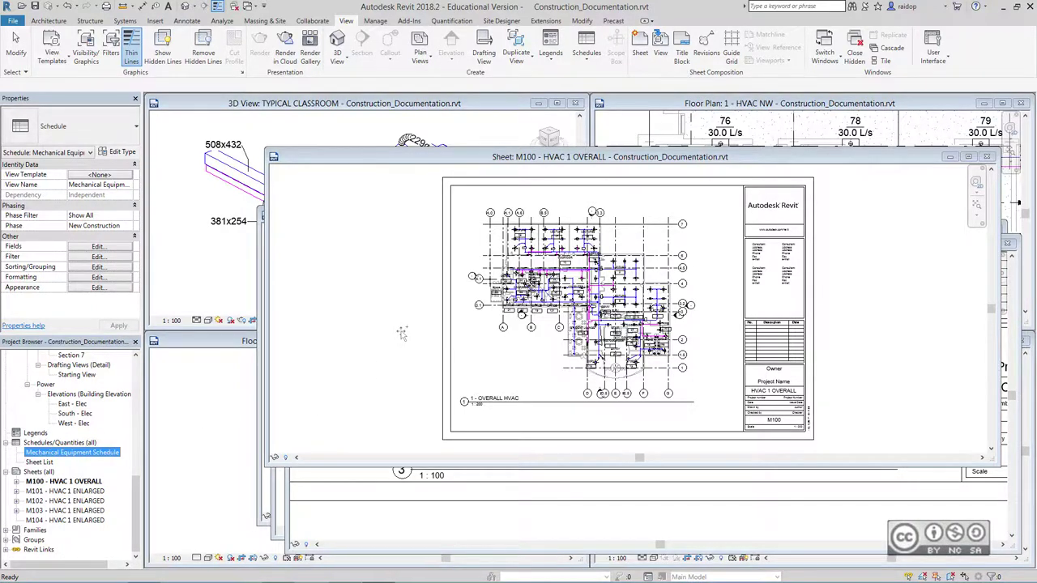
pyautogui.moveTo(402, 333); pyautogui.dragTo(396, 326)
pyautogui.click(393, 272)
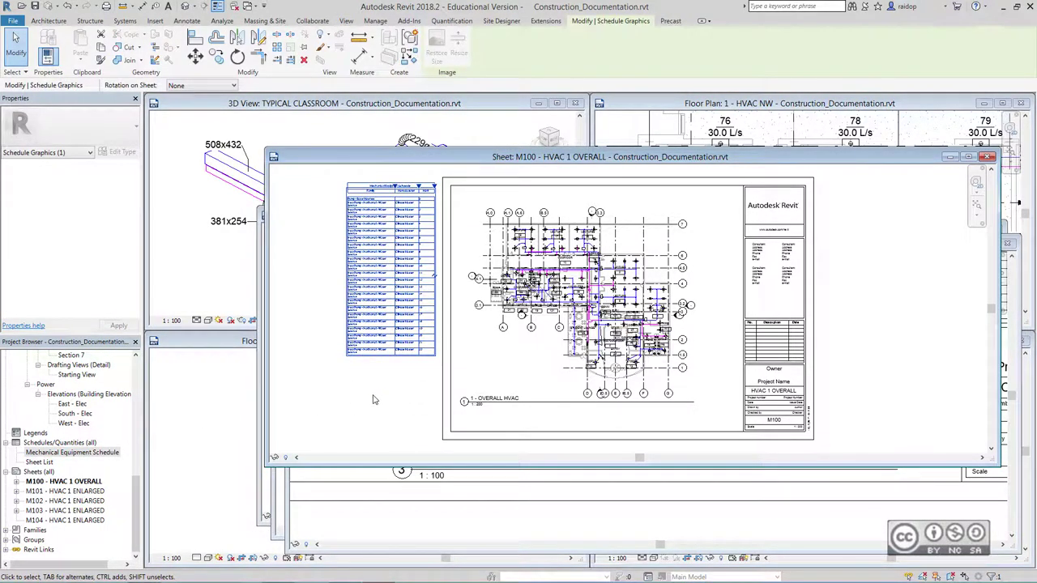
pyautogui.click(435, 277)
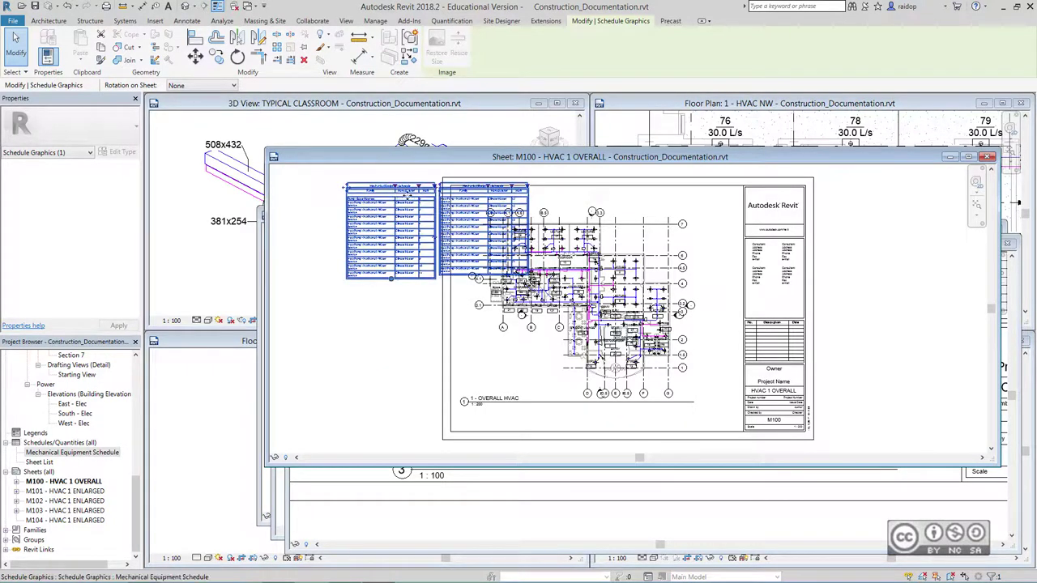
# - Move the overall floor plan viewport up and right, keeping the left schedule part in place
pyautogui.click(672, 200)
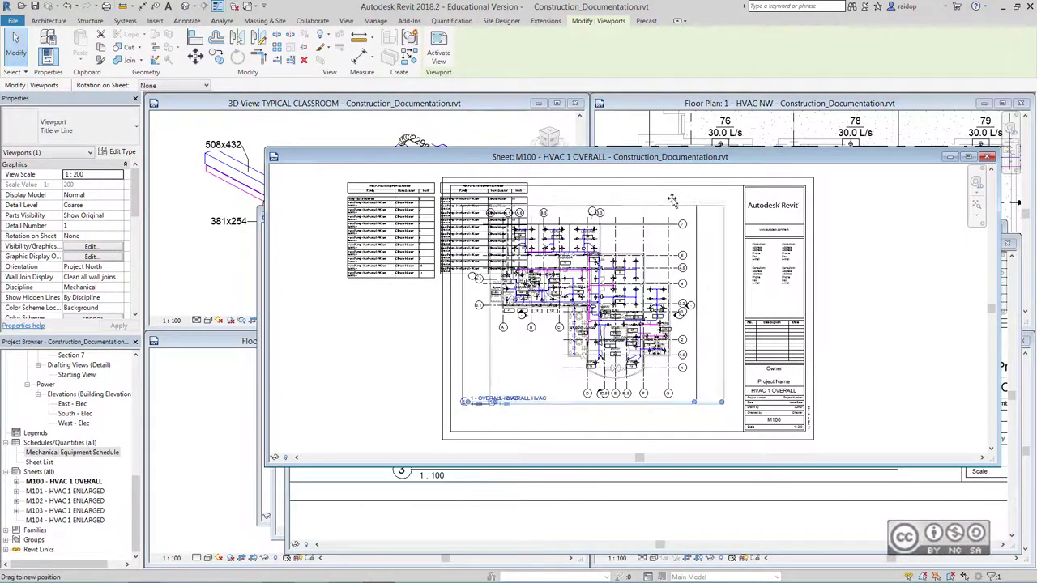
pyautogui.moveTo(672, 200); pyautogui.dragTo(716, 184)
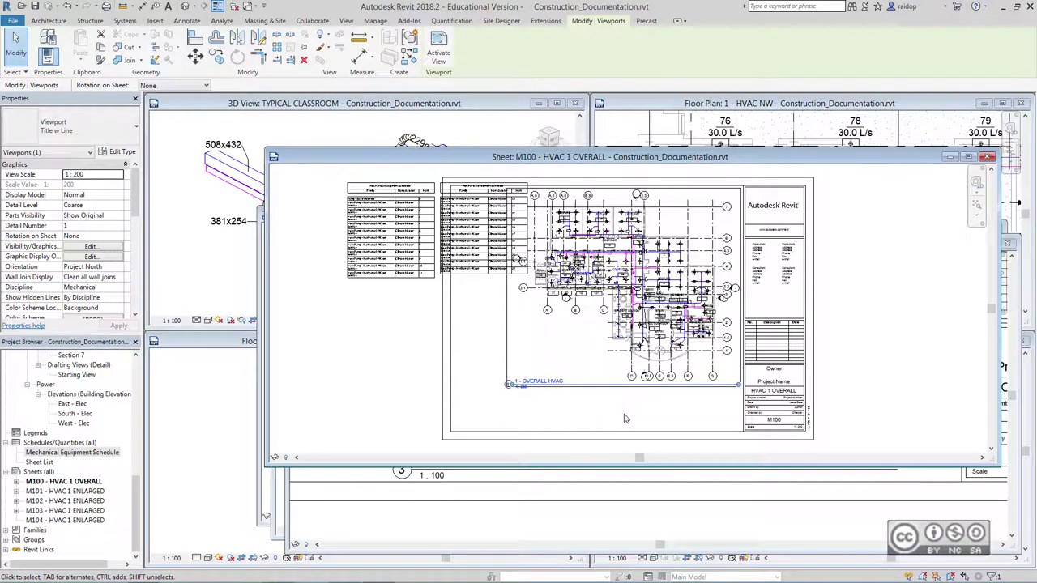
pyautogui.click(398, 217)
pyautogui.moveTo(398, 217)
pyautogui.mouseDown()
pyautogui.moveTo(501, 377)
pyautogui.moveTo(503, 360)
pyautogui.mouseUp()
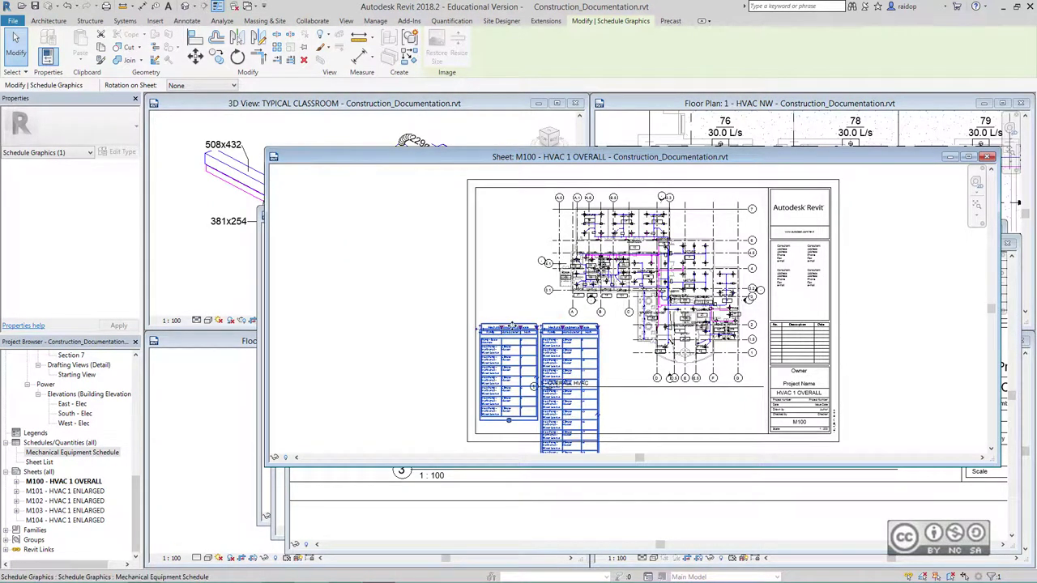
pyautogui.hotkey('ctrl', 'z')
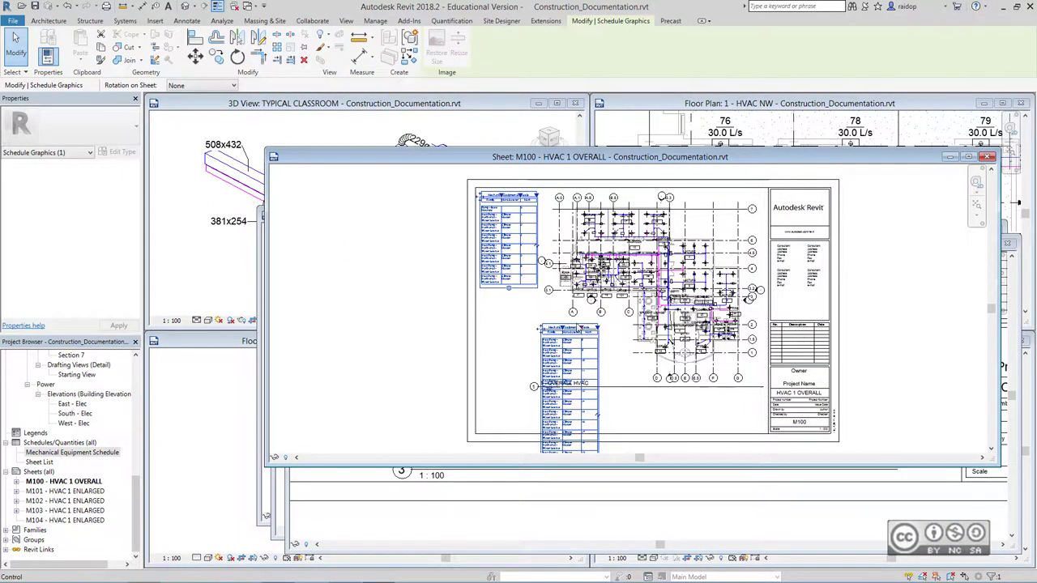
pyautogui.hotkey('ctrl', 'z')
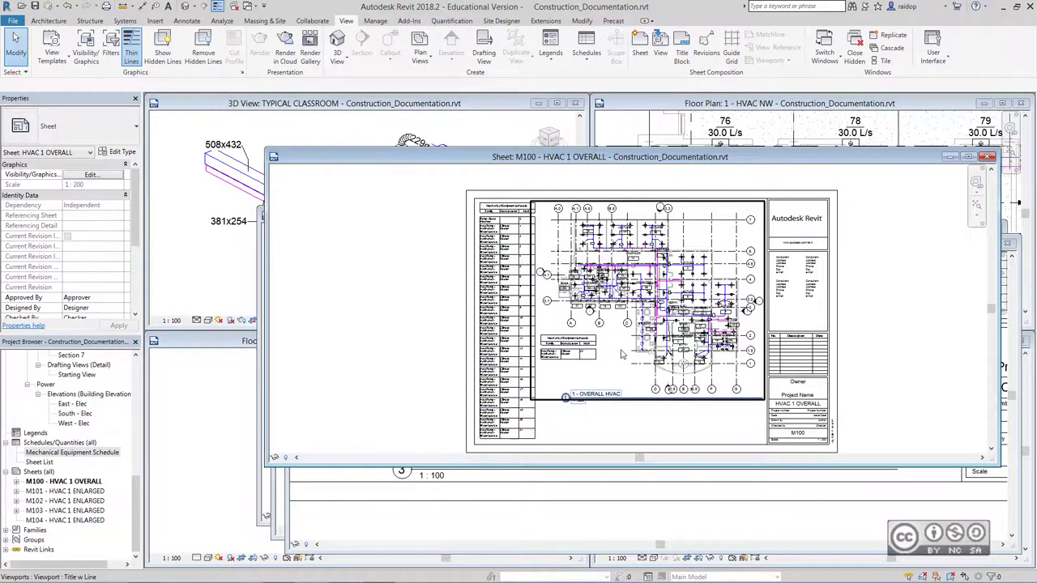
# - Place the Mechanical Equipment Schedule onto sheet M104 HVAC 1 ENLARGED at its upper left
pyautogui.click(73, 452)
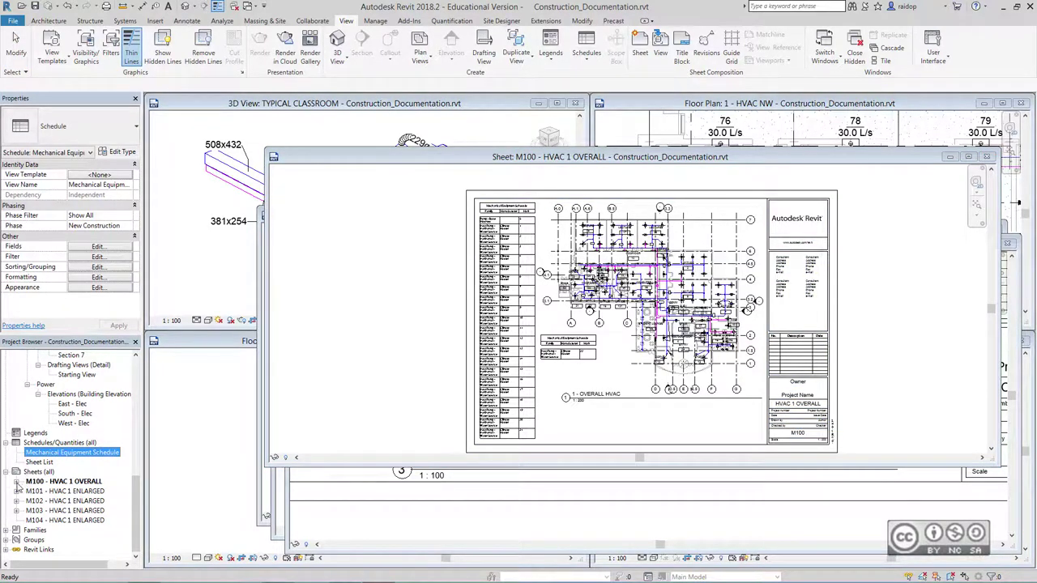
pyautogui.click(17, 482)
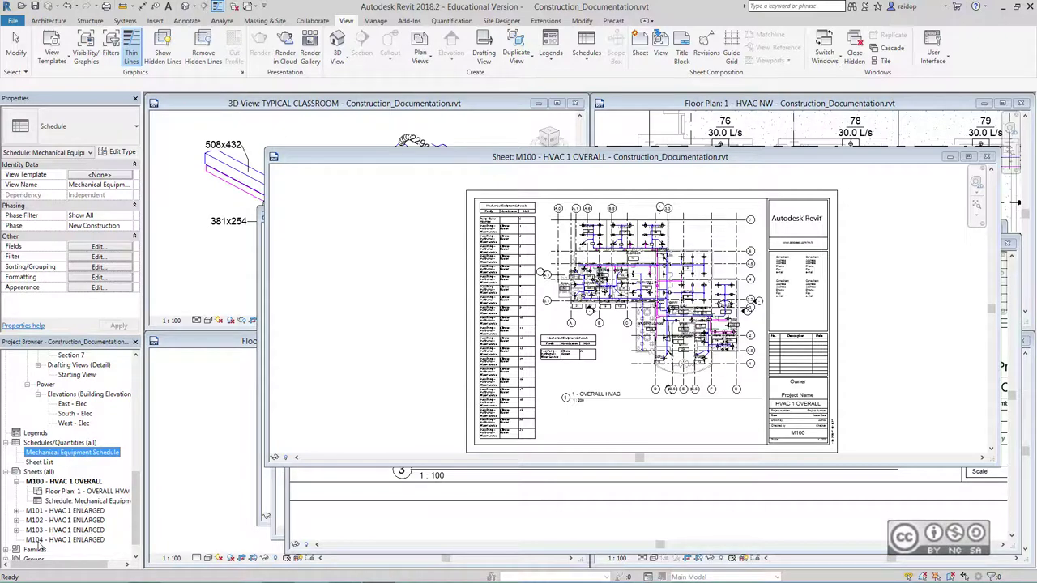
pyautogui.click(56, 502)
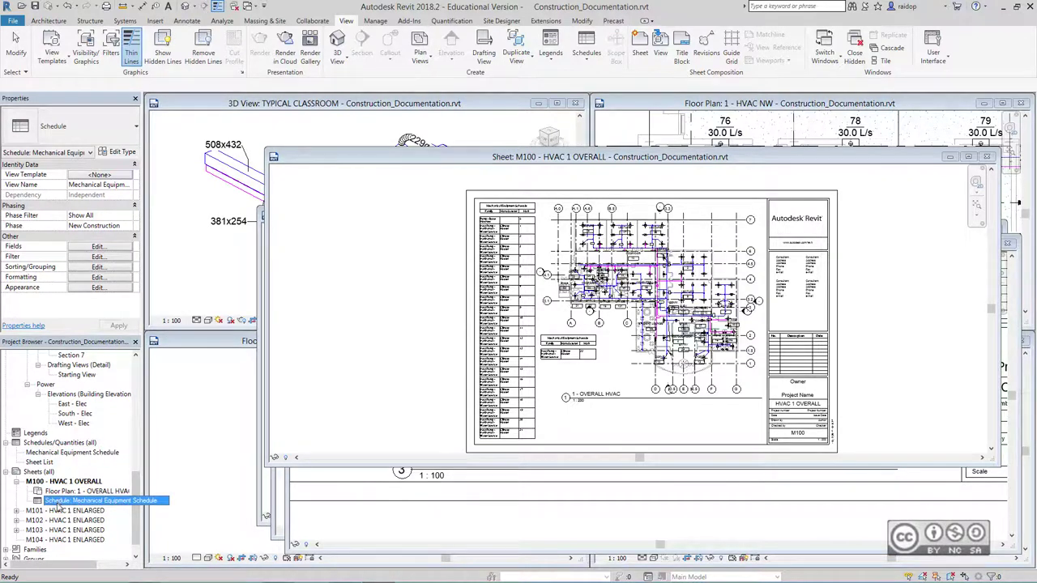
pyautogui.keyDown('ctrl'); pyautogui.click(65, 539); pyautogui.keyUp('ctrl')
pyautogui.moveTo(68, 549); pyautogui.dragTo(65, 539)
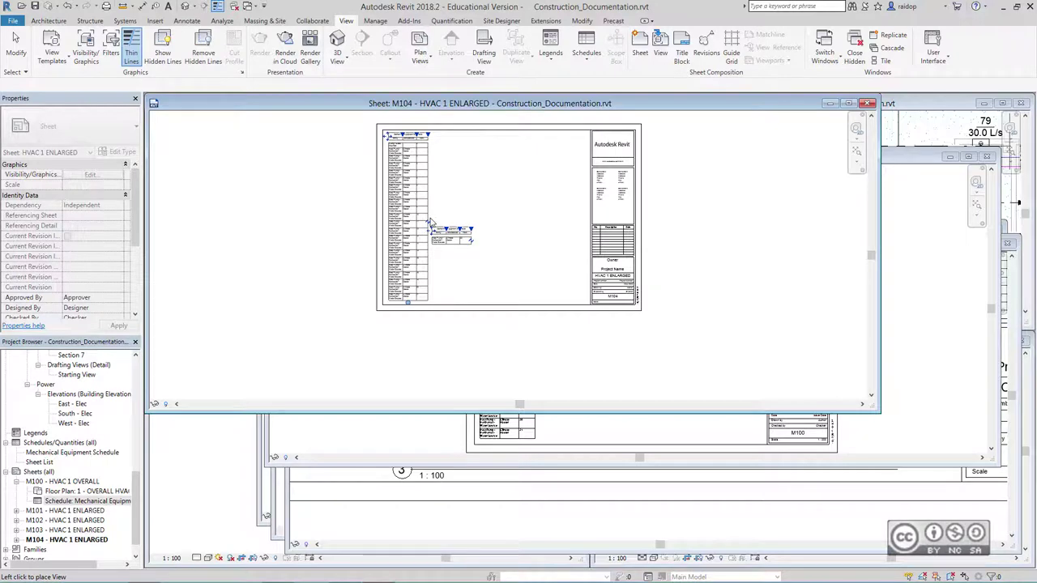
pyautogui.click(431, 225)
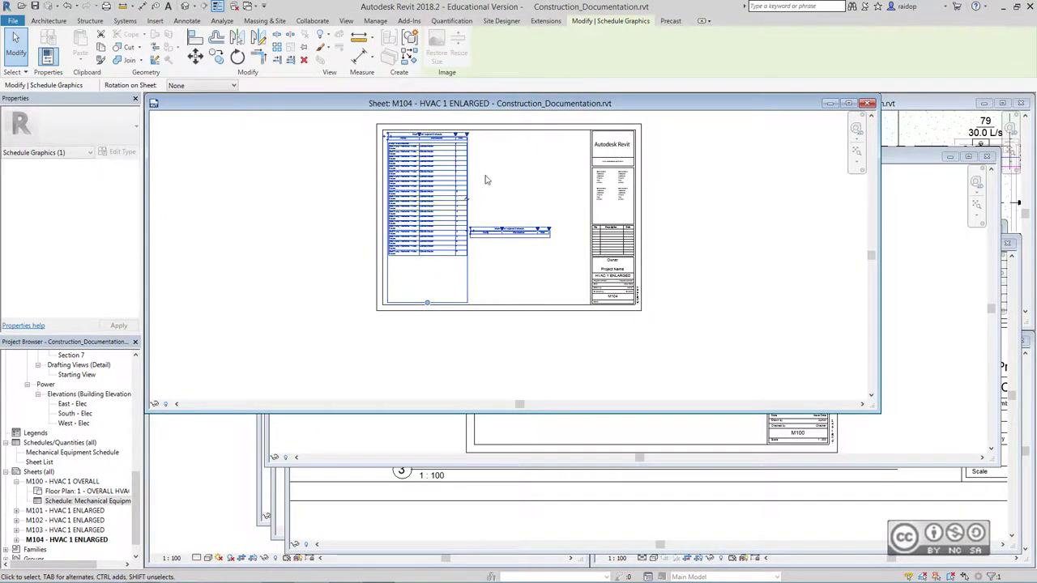
# - Deselect the schedule and zoom to fit the whole M104 sheet with ZF
pyautogui.scroll(2, 455, 138)
pyautogui.scroll(2, 429, 178)
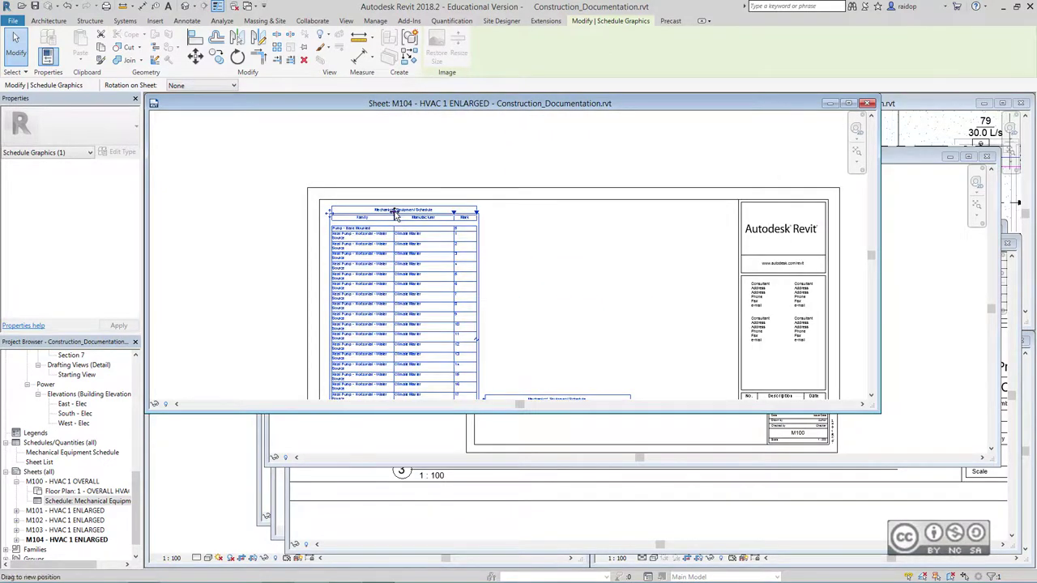
pyautogui.click(537, 282)
pyautogui.press('z')
pyautogui.press('f')
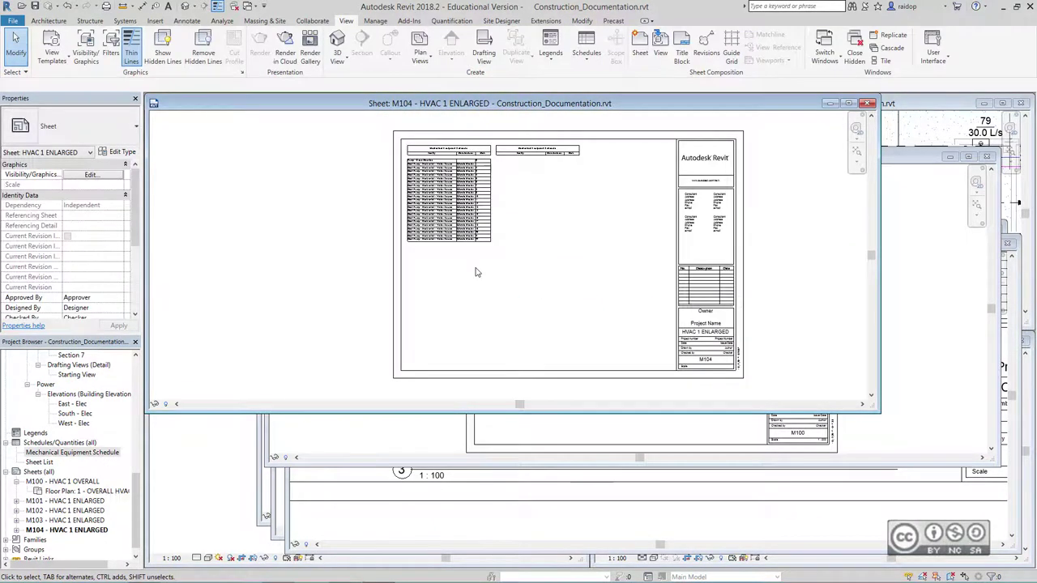